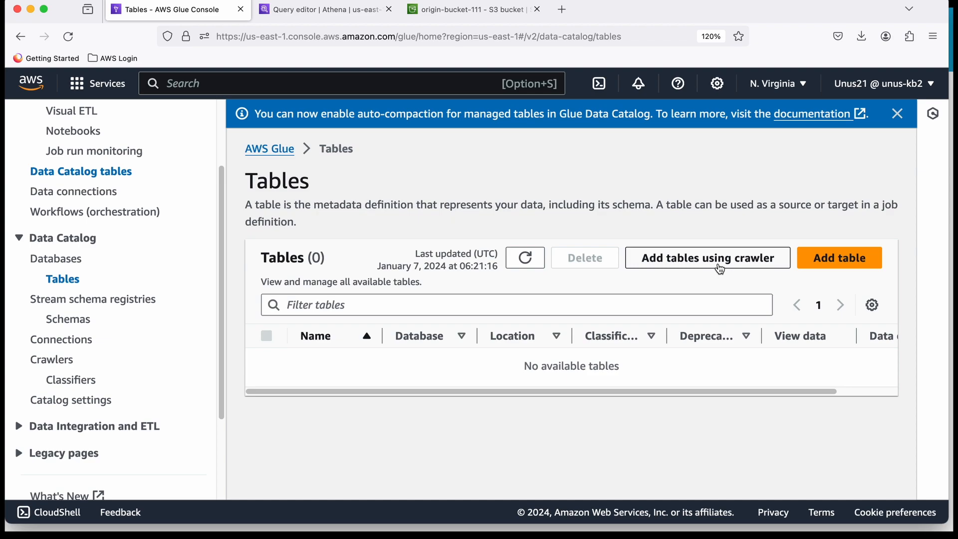
- Start adding tables with a new crawler named crawler-lab and continue to its data source settings
left_click(690, 270)
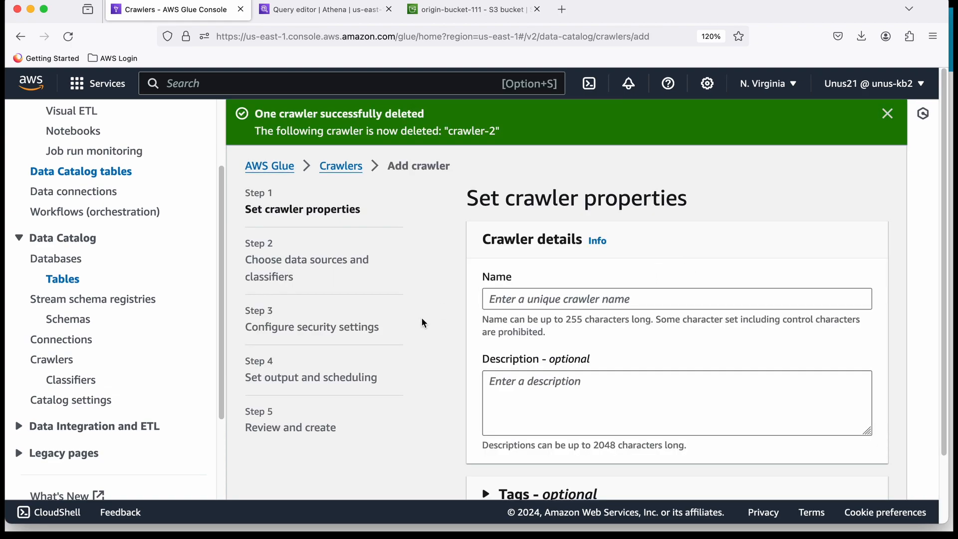
scroll(166, 185, "down", 3)
scroll(189, 154, "up", 5)
left_click(194, 121)
left_click(310, 299)
type("crawler-lab")
scroll(358, 301, "down", 1)
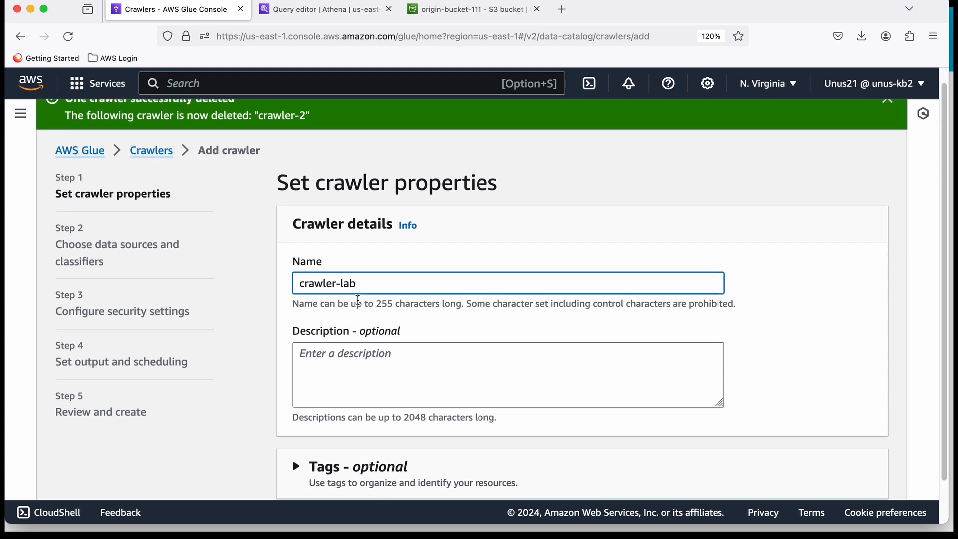
scroll(358, 301, "down", 3)
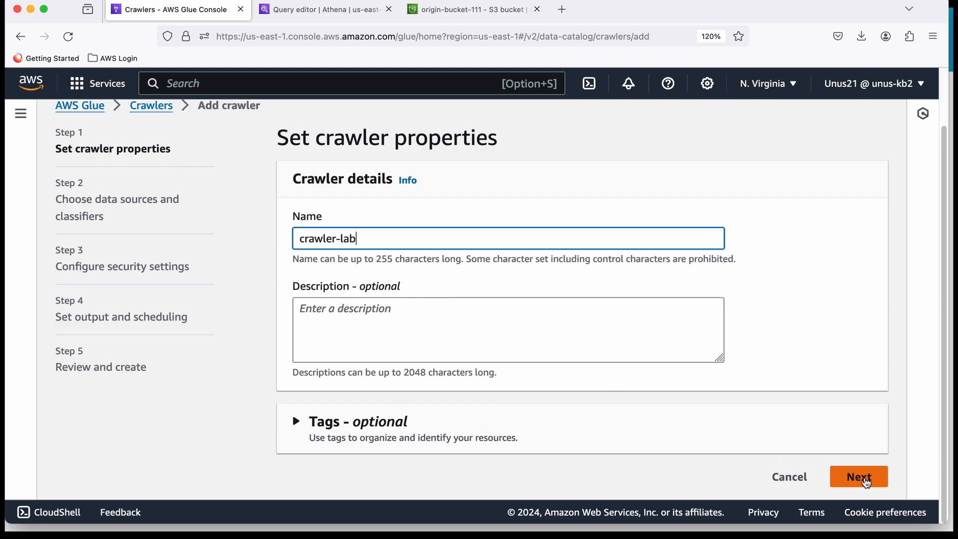
left_click(866, 480)
- Start adding an S3 data source in this account for data not yet mapped to Glue tables
key("super+plus")
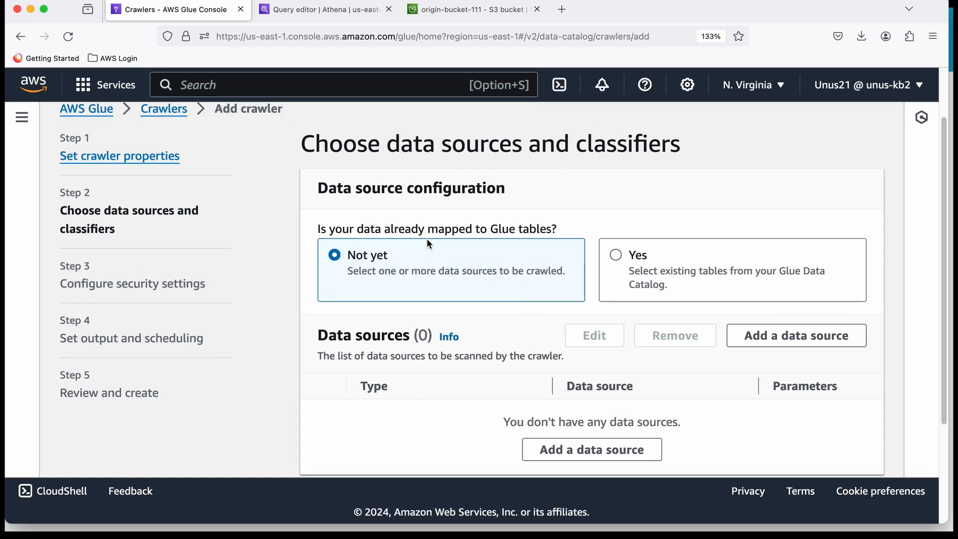
scroll(520, 238, "down", 1)
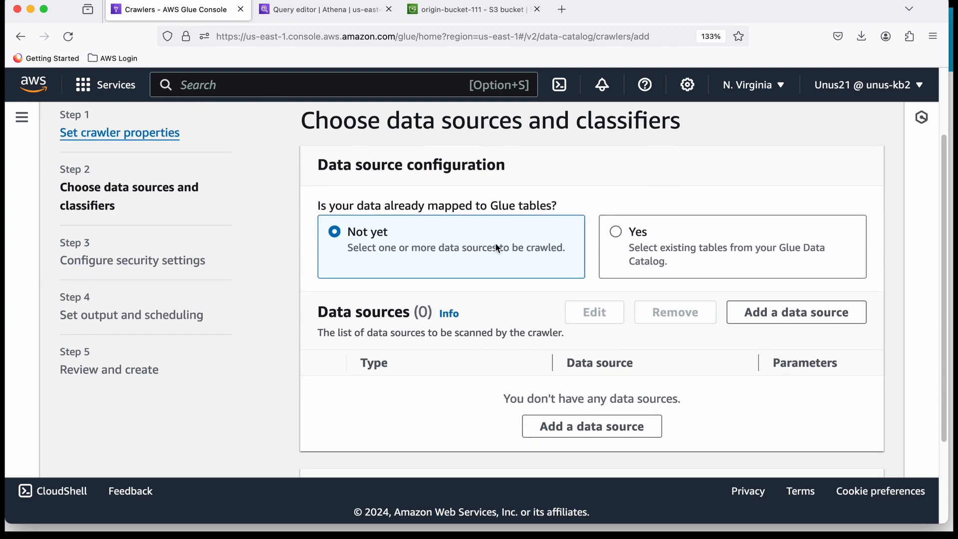
scroll(779, 267, "down", 3)
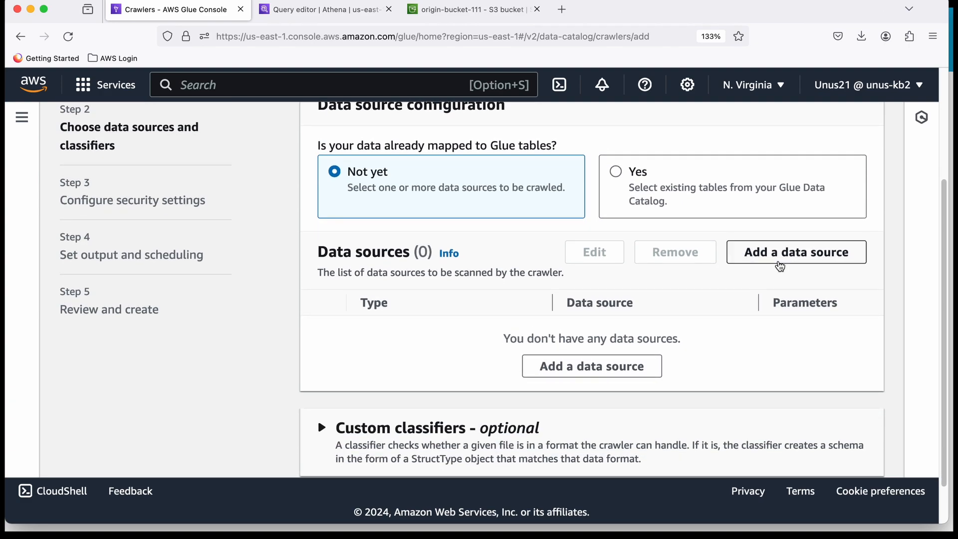
left_click(608, 347)
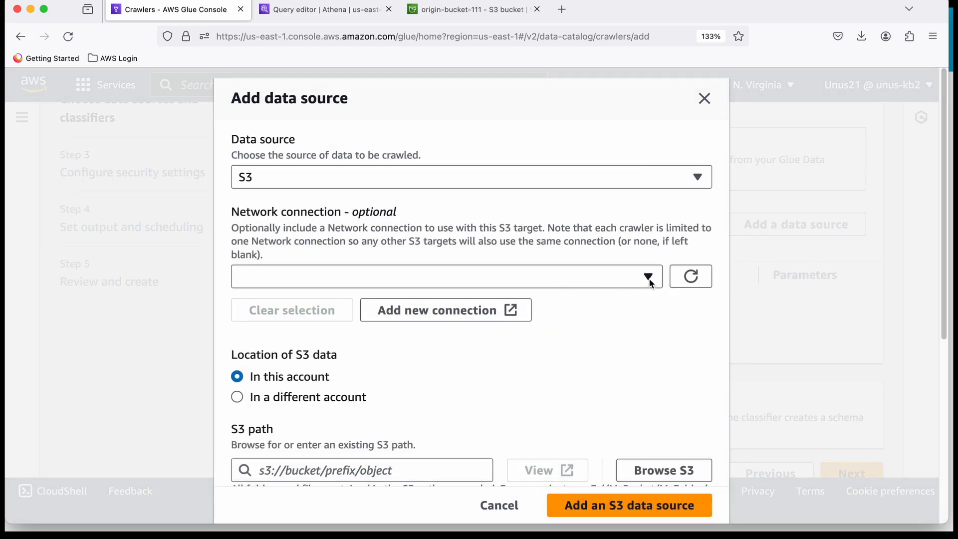
scroll(280, 136, "down", 2)
scroll(280, 136, "down", 3)
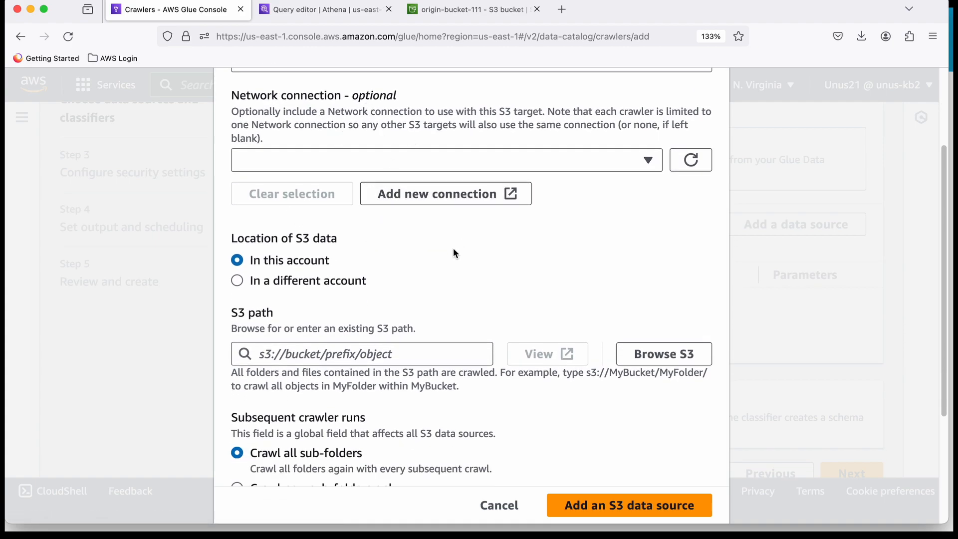
scroll(359, 250, "down", 2)
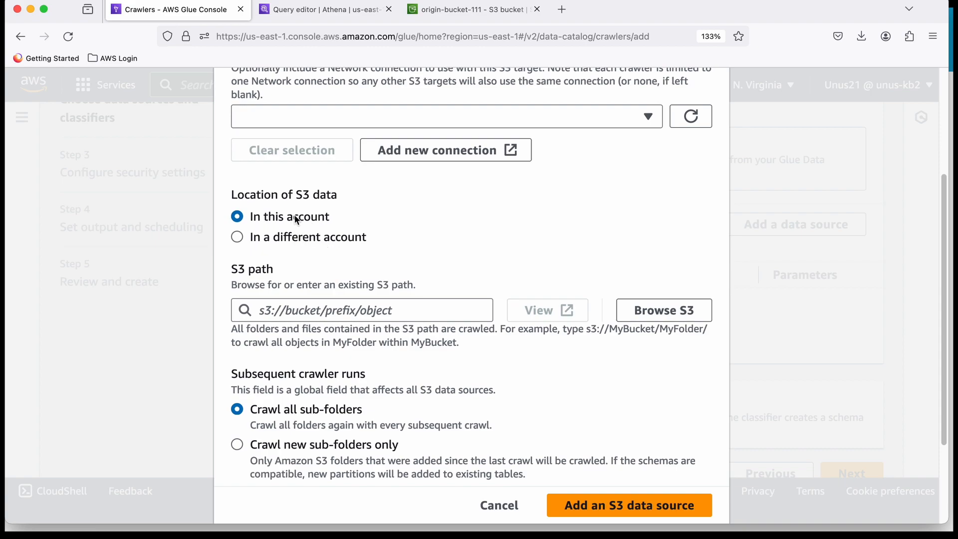
scroll(421, 275, "down", 3)
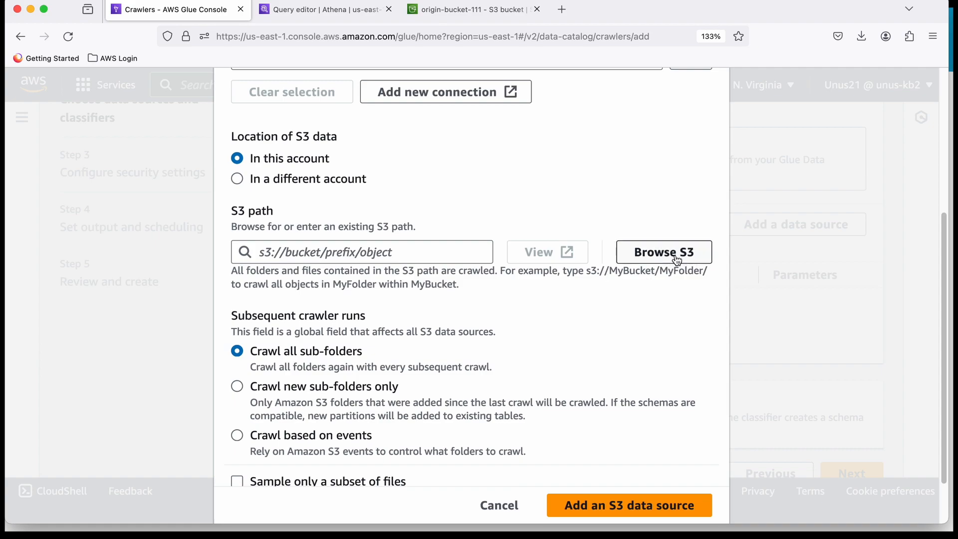
- Search the S3 buckets for "ori" and choose the GlueLab/ folder in origin-bucket-111 as the S3 path
left_click(676, 255)
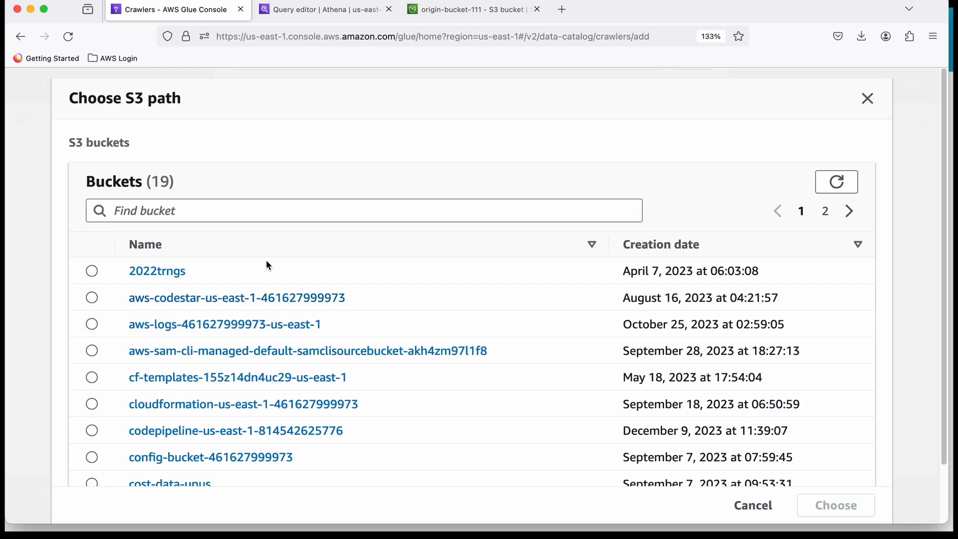
left_click(177, 212)
type("ori")
key("BackSpace")
type("i")
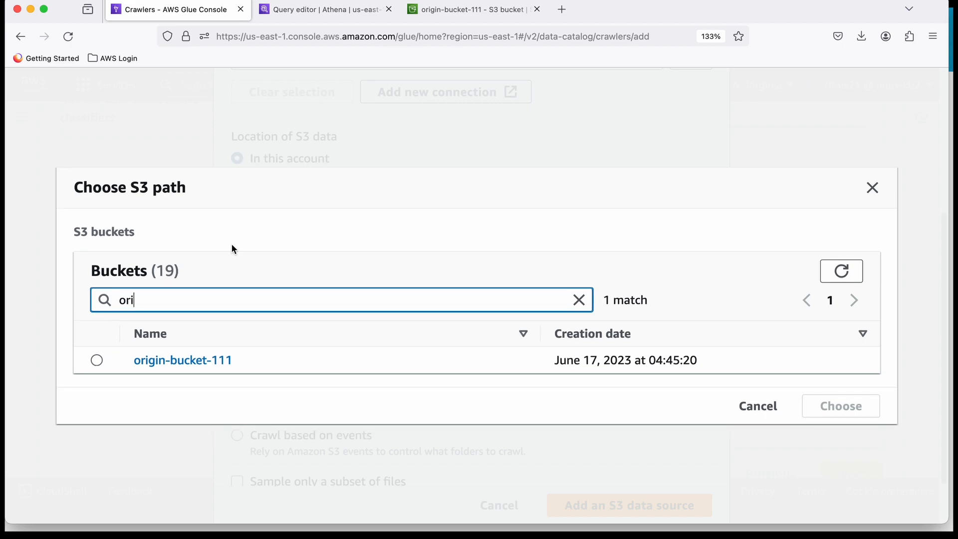
left_click(198, 363)
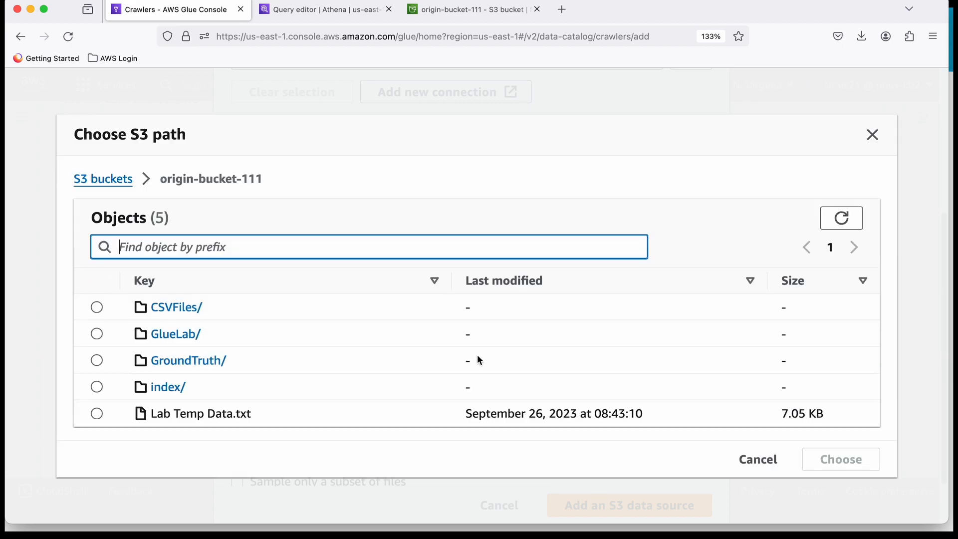
left_click(171, 342)
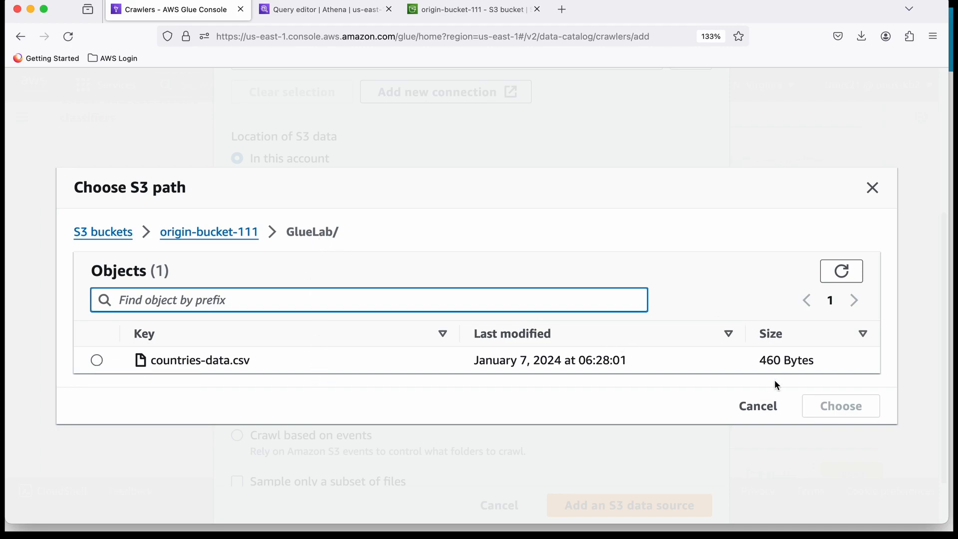
left_click(231, 232)
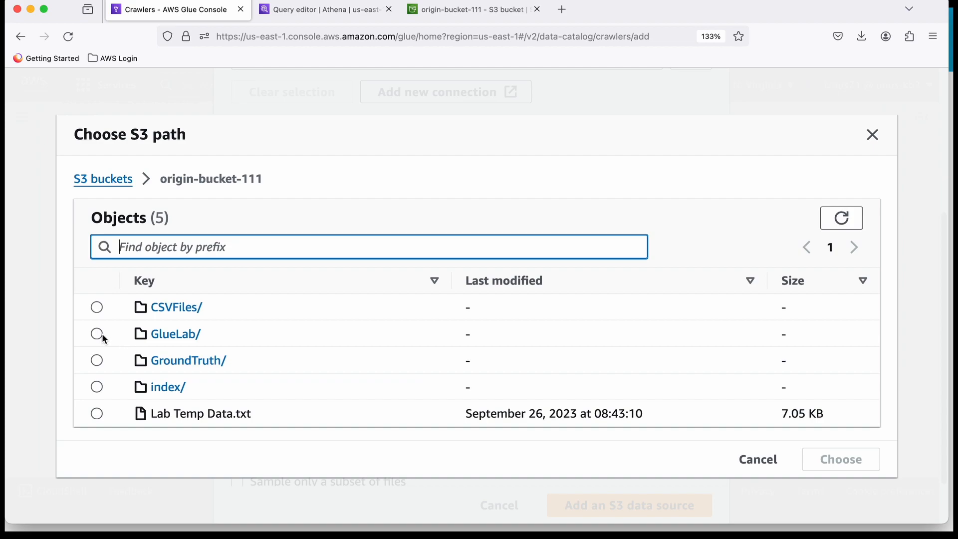
left_click(97, 334)
left_click(829, 458)
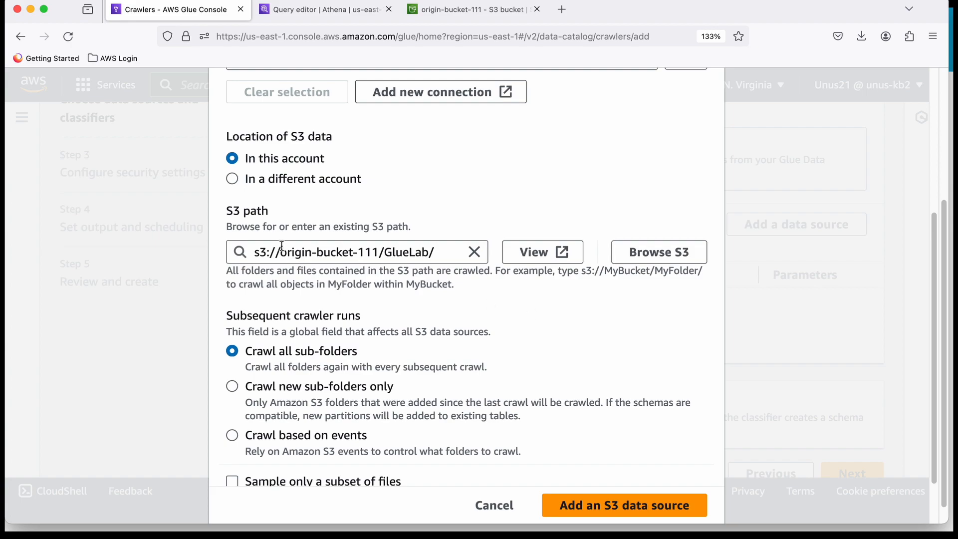
- Add the S3 data source with the Crawl all sub-folders option and continue to the security settings
scroll(282, 247, "down", 2)
scroll(282, 246, "down", 1)
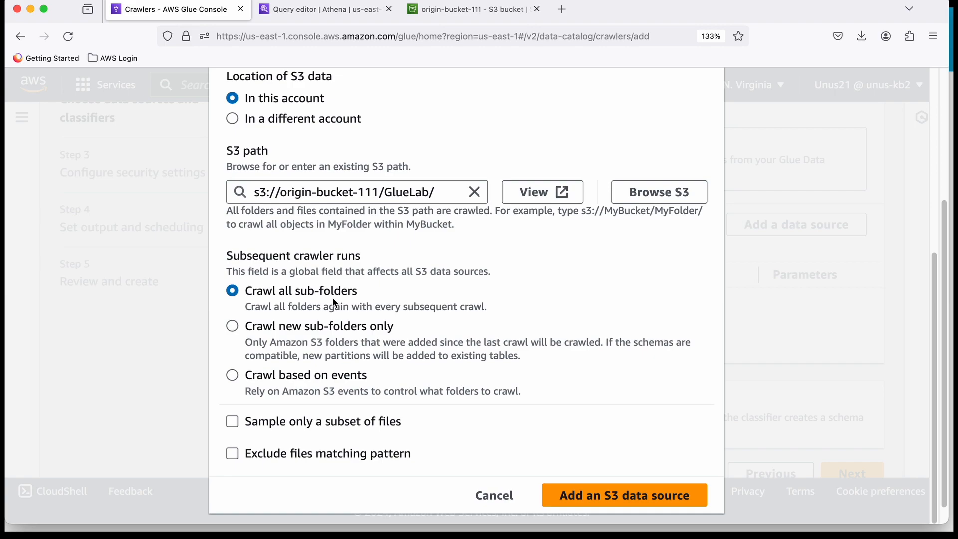
left_click(615, 501)
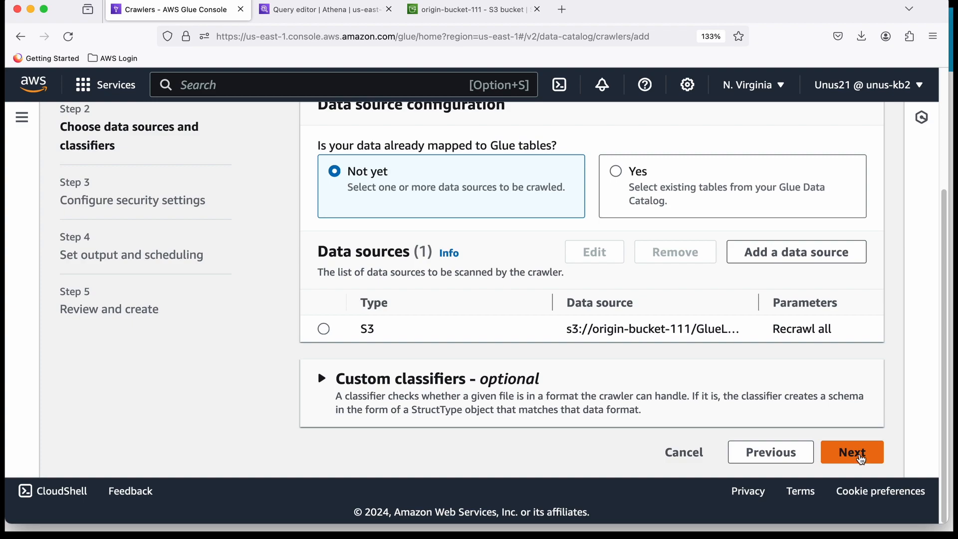
left_click(861, 459)
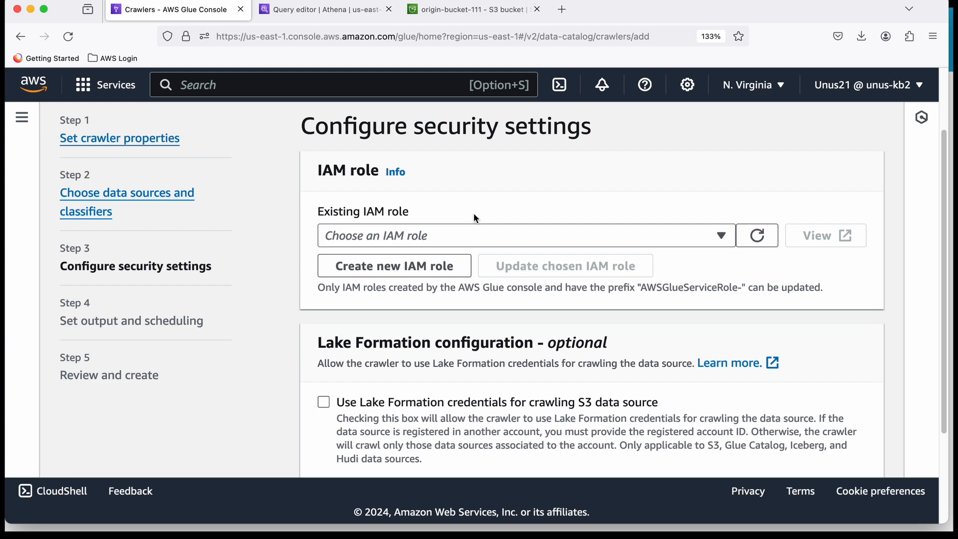
- Create the new IAM role AWSGlueServiceRole-unus-jan10 for the crawler and continue to the output and scheduling settings
scroll(475, 216, "down", 2)
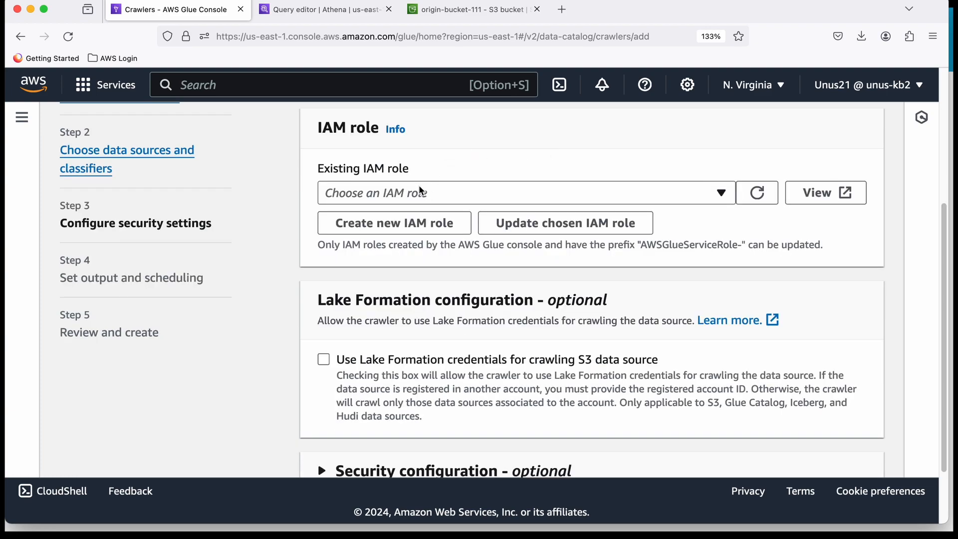
left_click(406, 222)
left_click(381, 308)
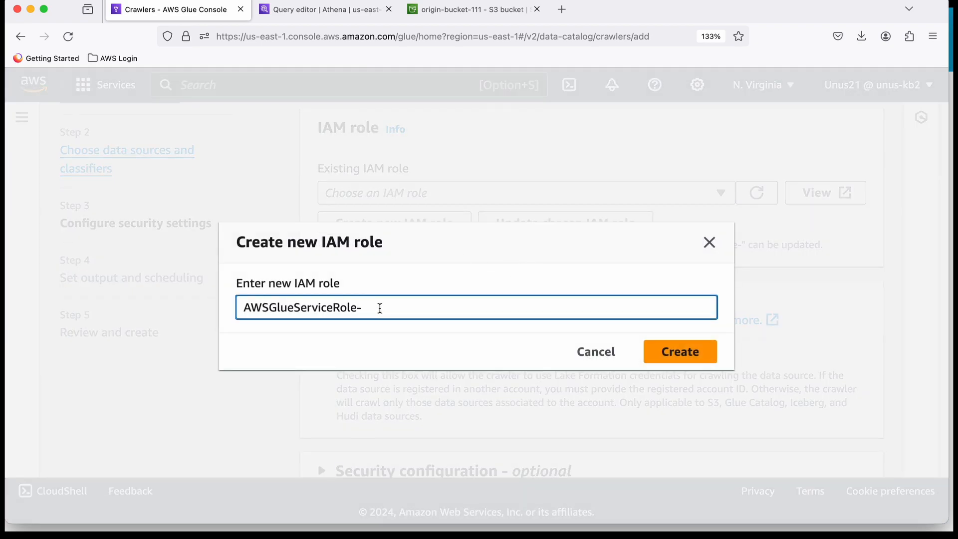
type("unus-jan10")
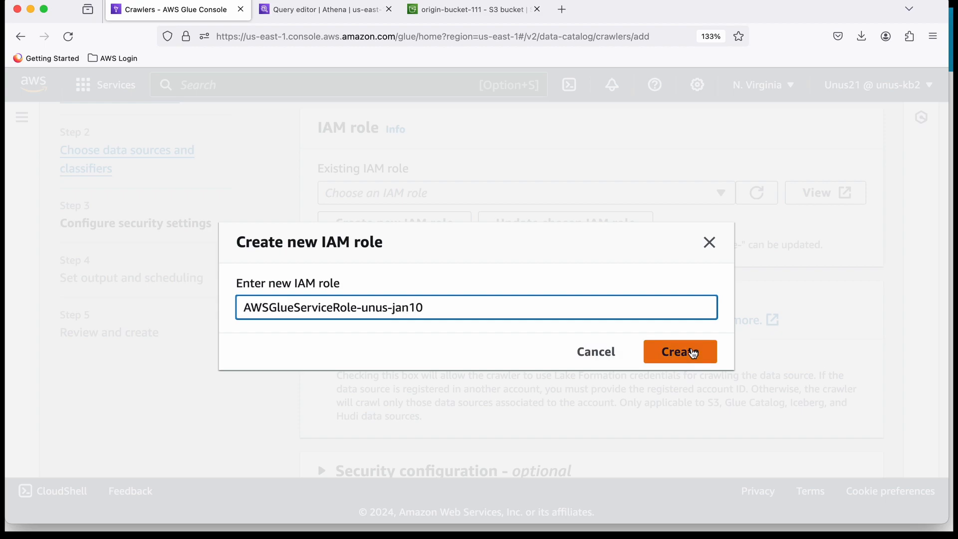
left_click(689, 351)
scroll(390, 331, "up", 3)
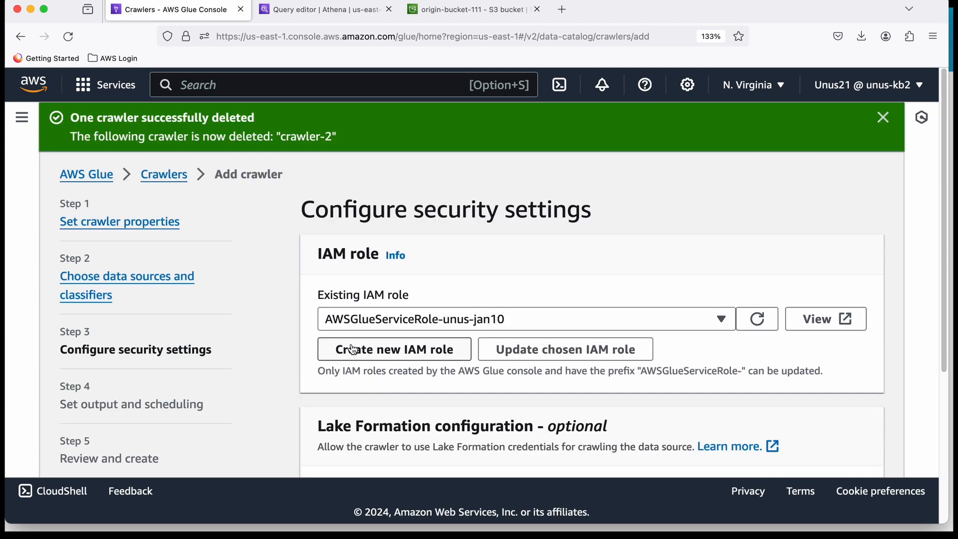
scroll(491, 321, "down", 4)
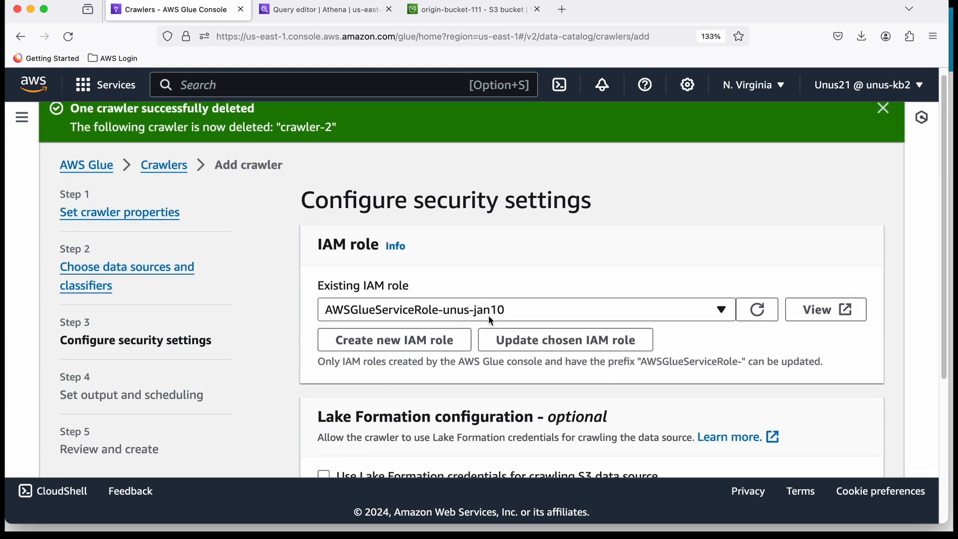
scroll(490, 321, "down", 4)
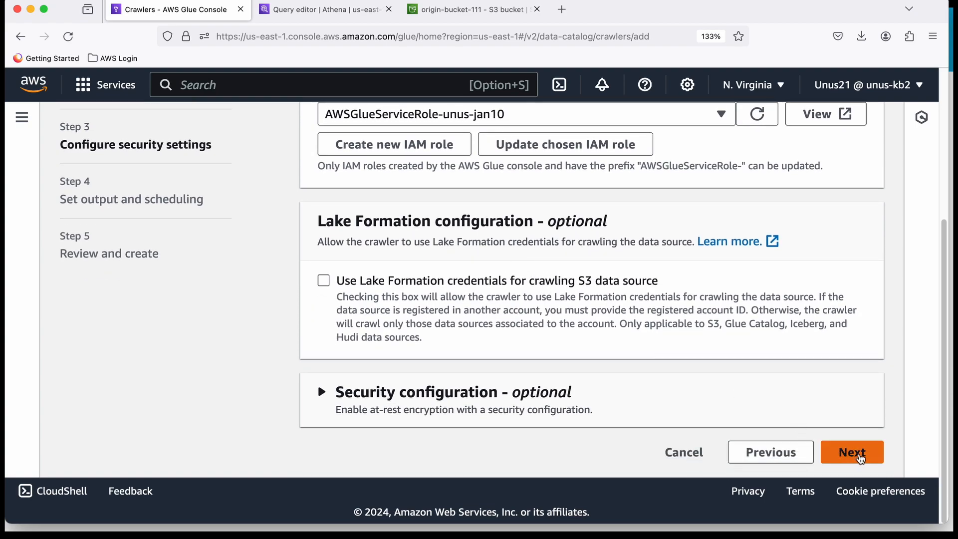
left_click(862, 460)
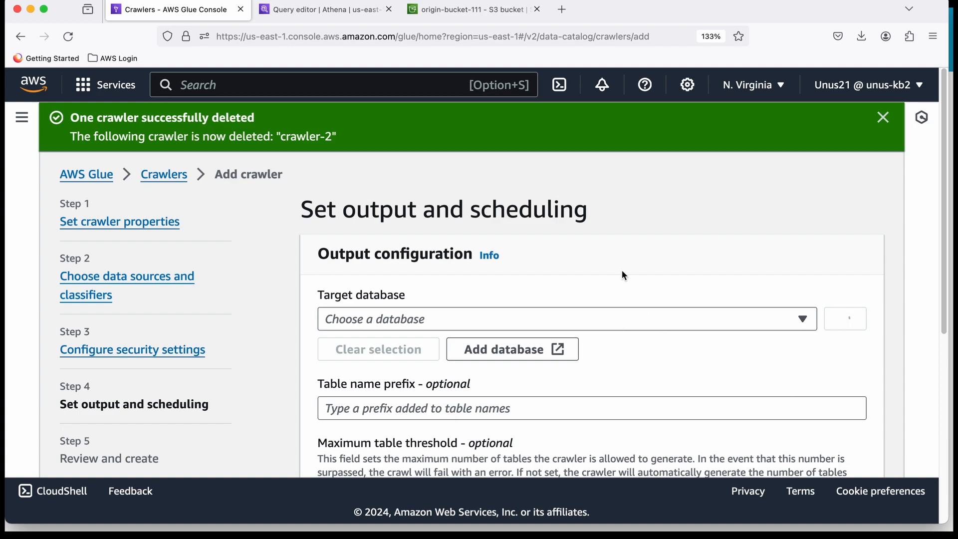
- Set the crawler's target database to default and its table name prefix to gluelab10
scroll(619, 274, "down", 2)
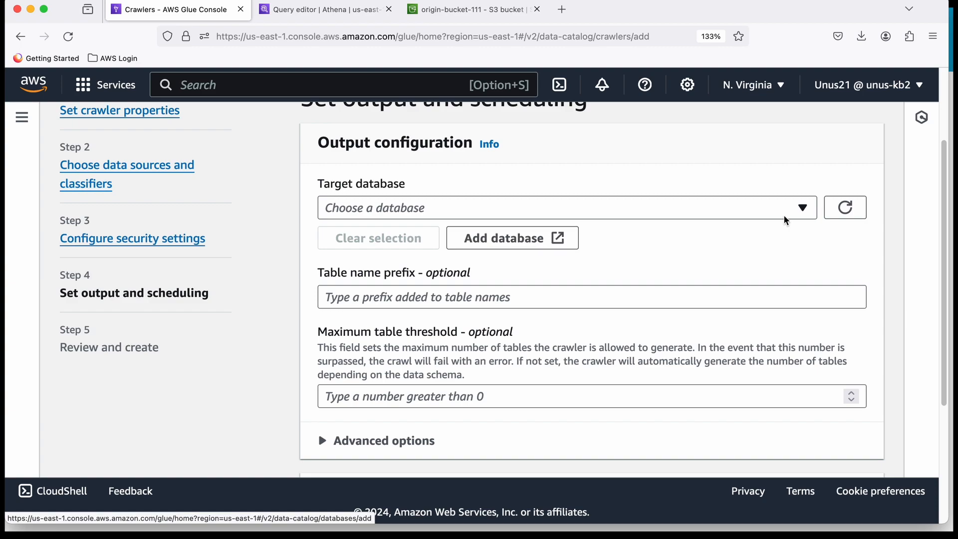
left_click(805, 216)
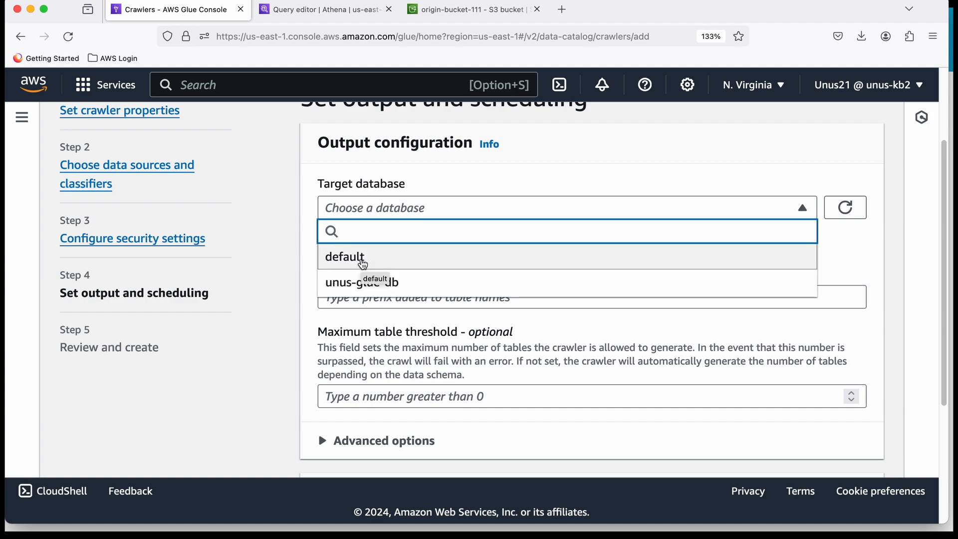
left_click(363, 265)
scroll(499, 277, "down", 2)
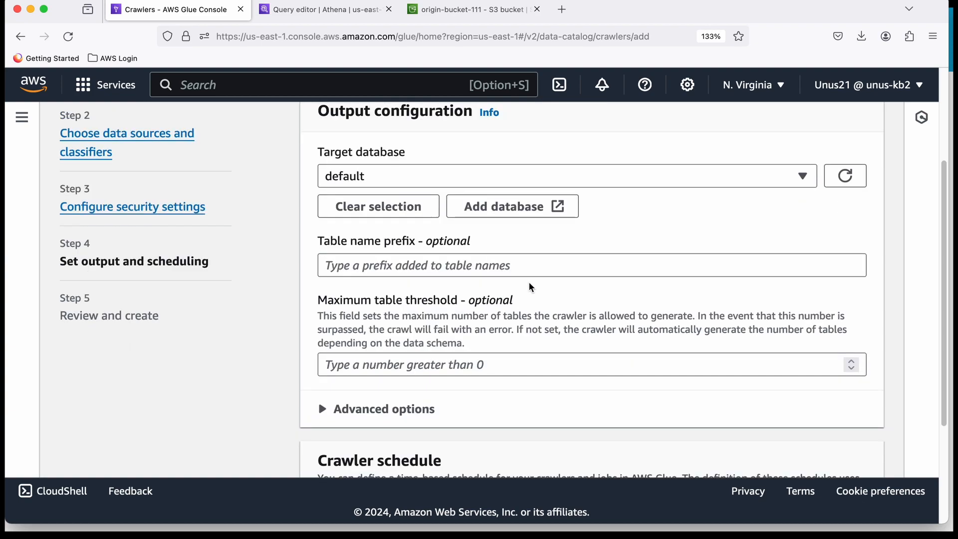
left_click(353, 249)
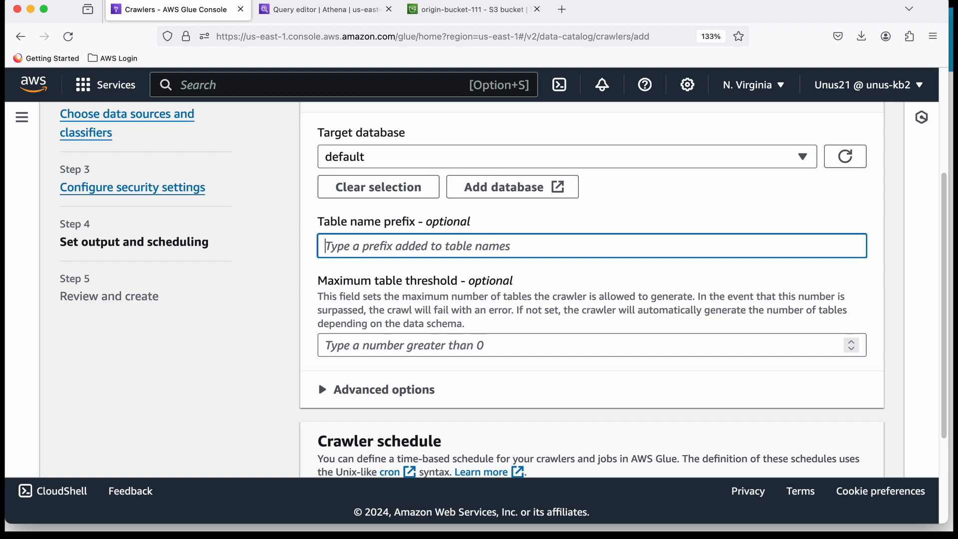
type("unus")
key("BackSpace")
key("BackSpace")
key("BackSpace")
key("BackSpace")
type("gluelab10")
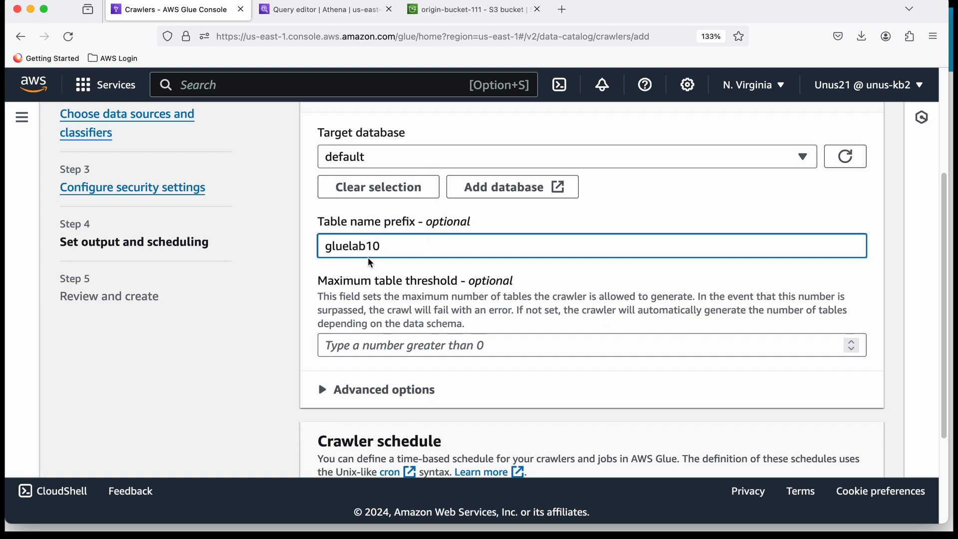
- Keep the crawler schedule frequency at On demand and continue to the review of the crawler settings
scroll(386, 252, "down", 5)
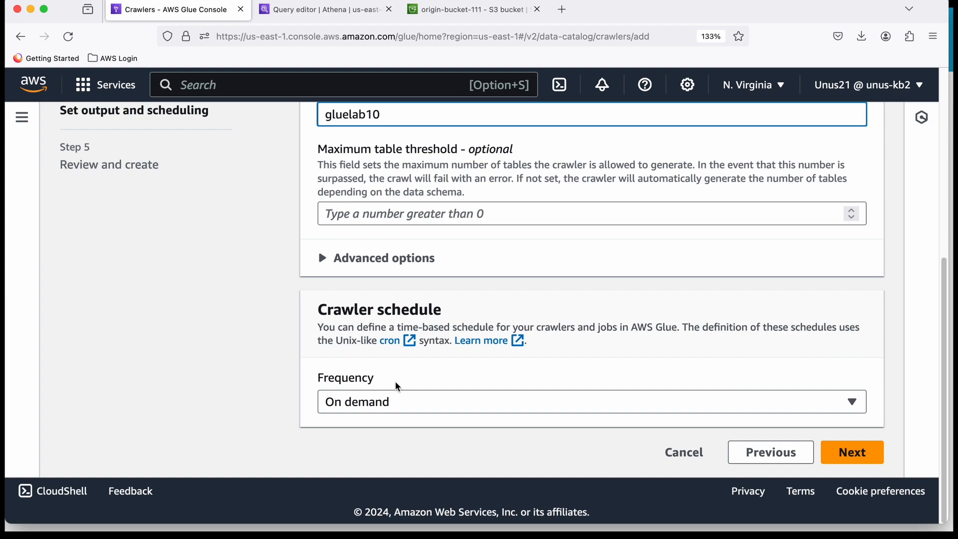
left_click(410, 399)
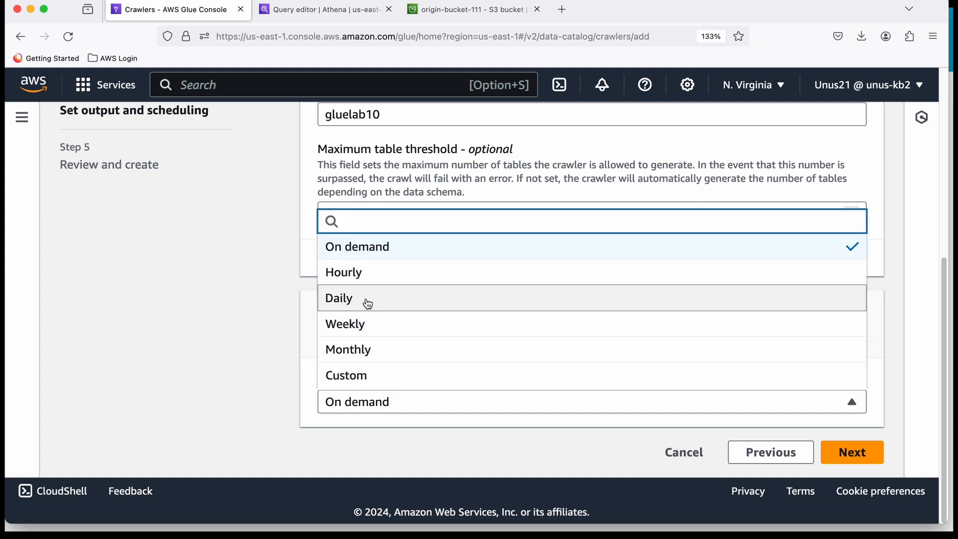
left_click(897, 323)
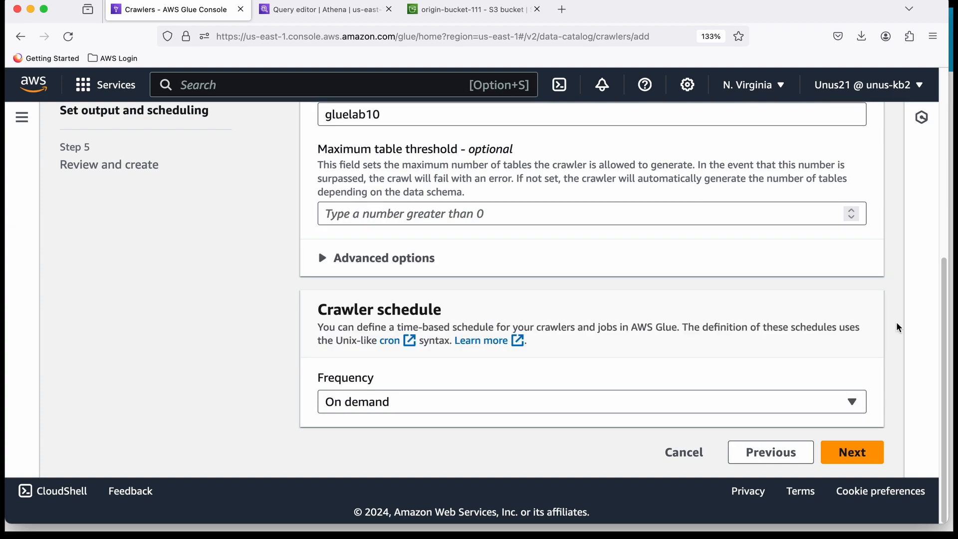
left_click(831, 459)
scroll(648, 374, "down", 5)
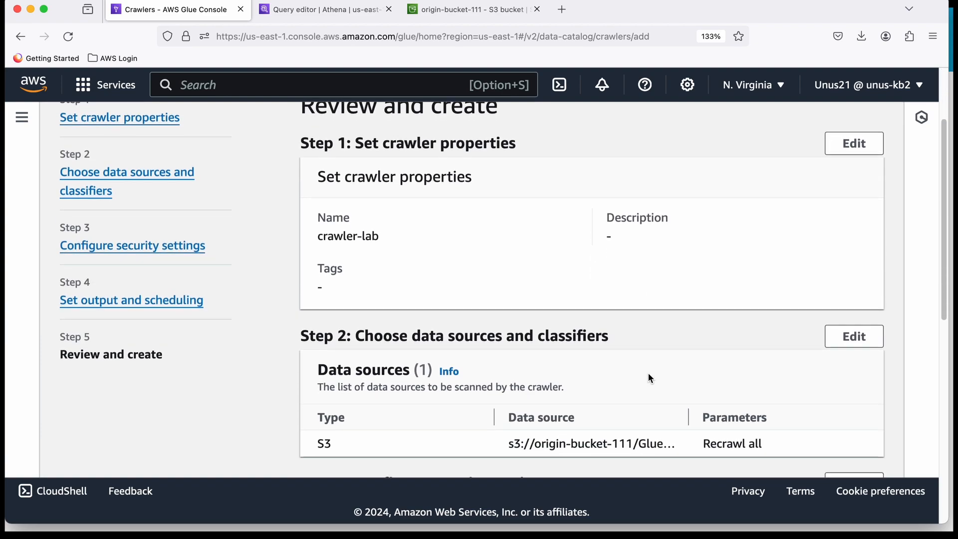
- Review the crawler-lab settings and create the crawler
scroll(649, 378, "down", 10)
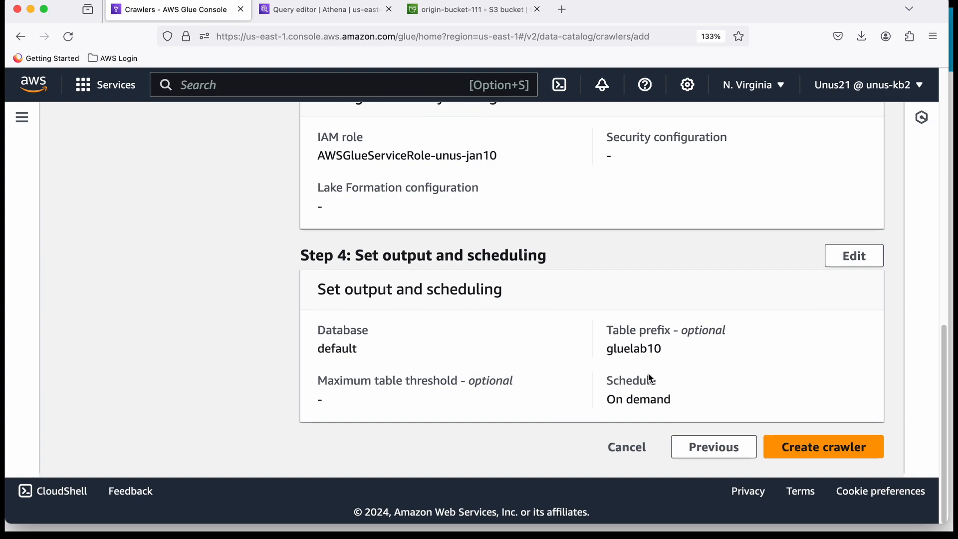
left_click(820, 454)
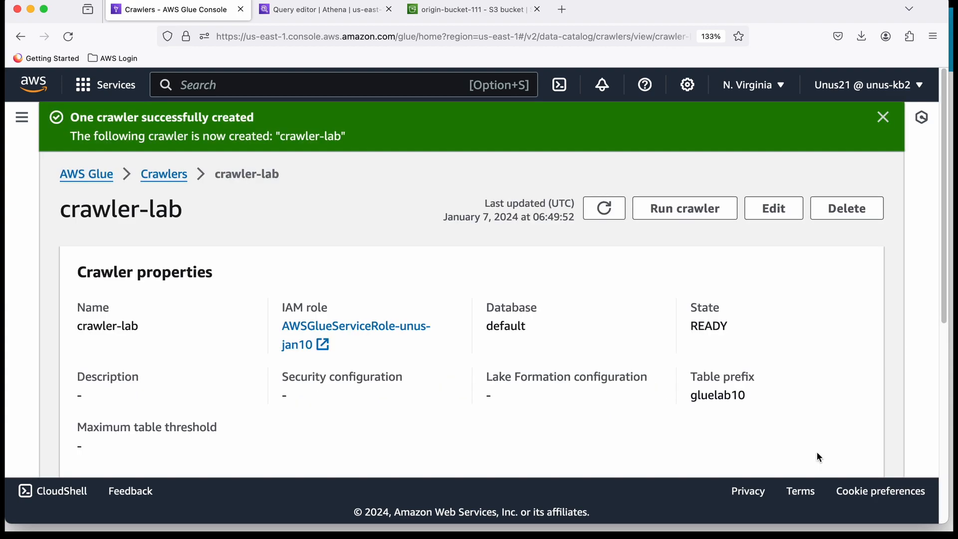
scroll(725, 436, "down", 1)
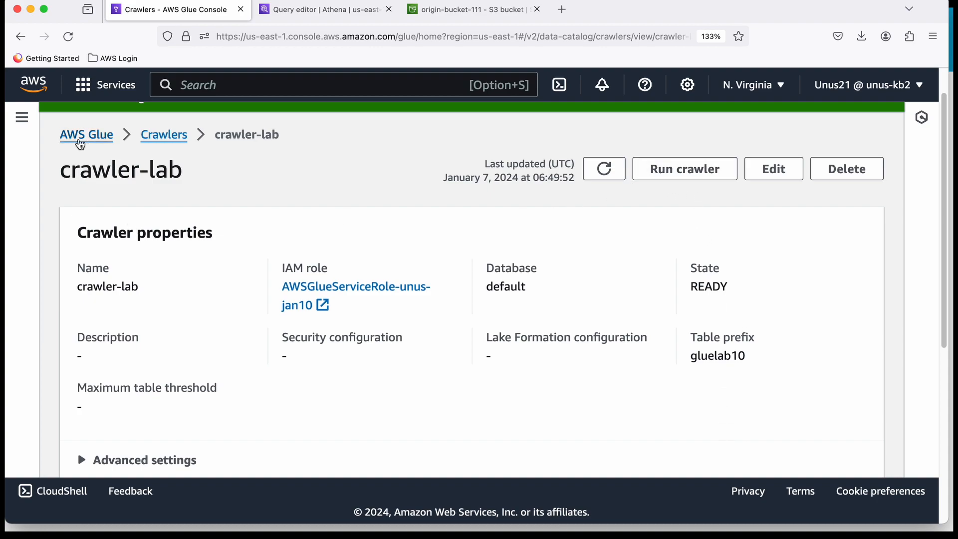
- Open the Data Catalog's tables list and refresh it to check for existing tables
left_click(22, 117)
scroll(156, 237, "down", 3)
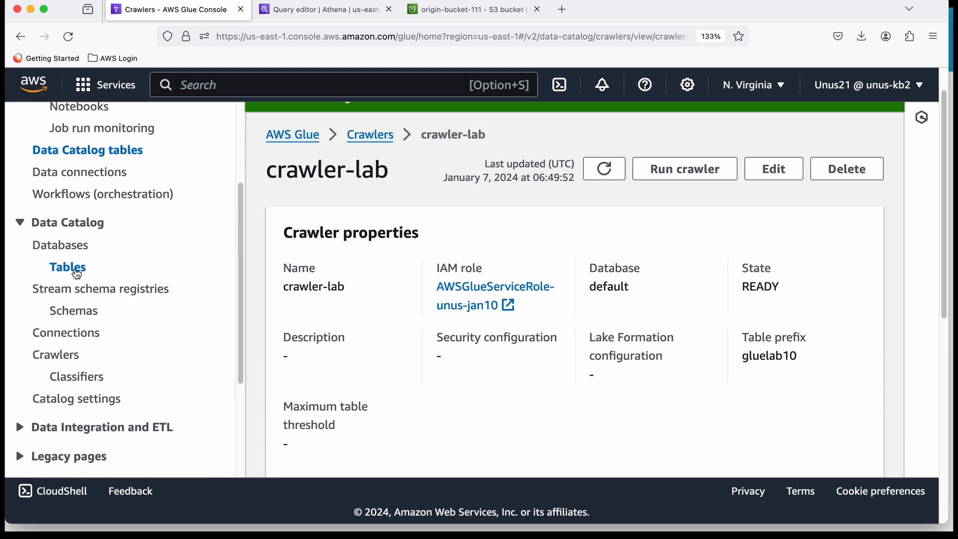
left_click(80, 274)
left_click(442, 298)
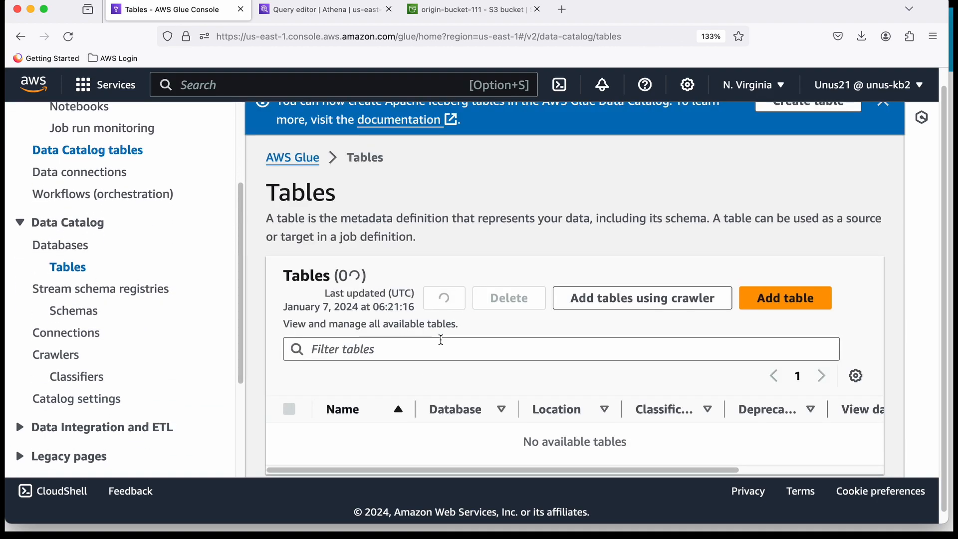
scroll(438, 400, "down", 1)
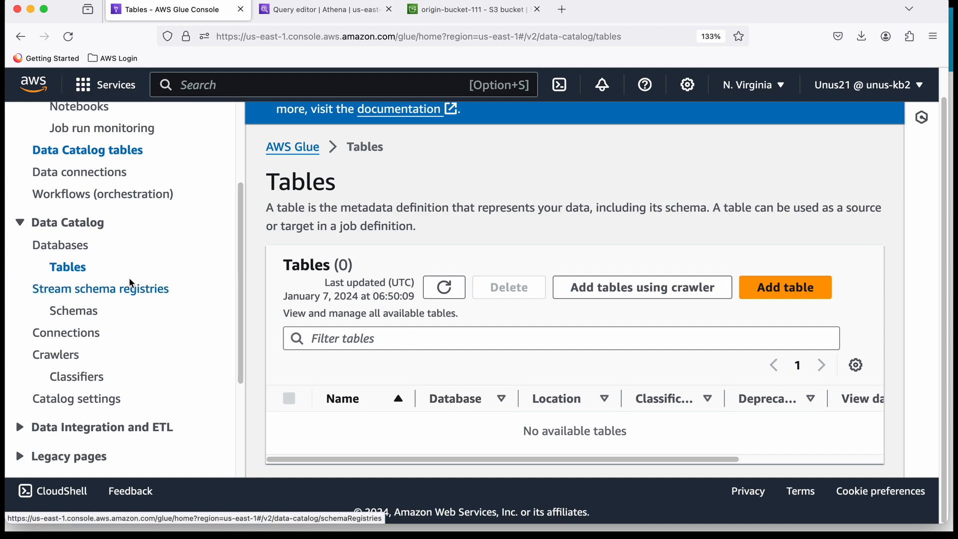
- Return to the crawlers list, select crawler-lab and run it
scroll(77, 375, "up", 2)
left_click(60, 398)
left_click(291, 440)
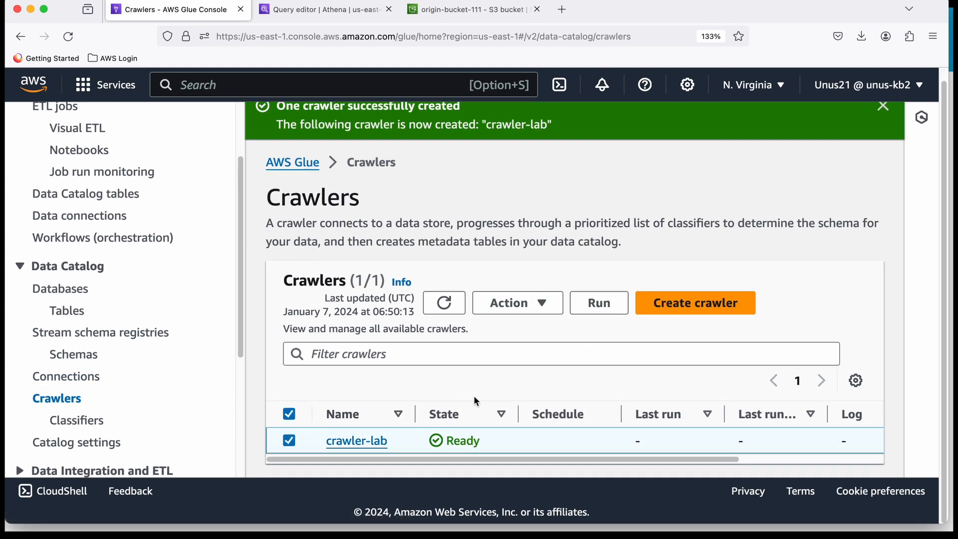
left_click(603, 306)
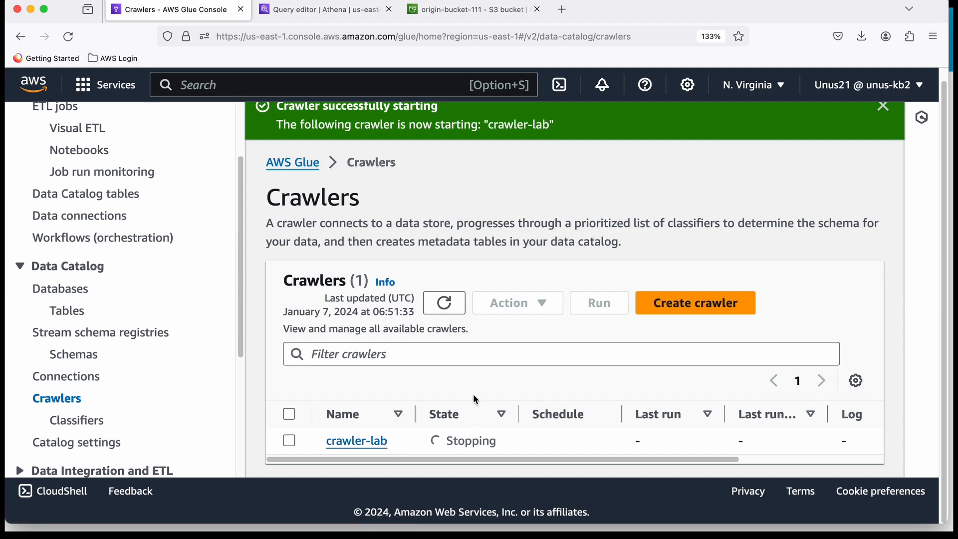
- Refresh the Data Catalog's tables list and examine the schema of the gluelab10gluelab table
left_click(71, 318)
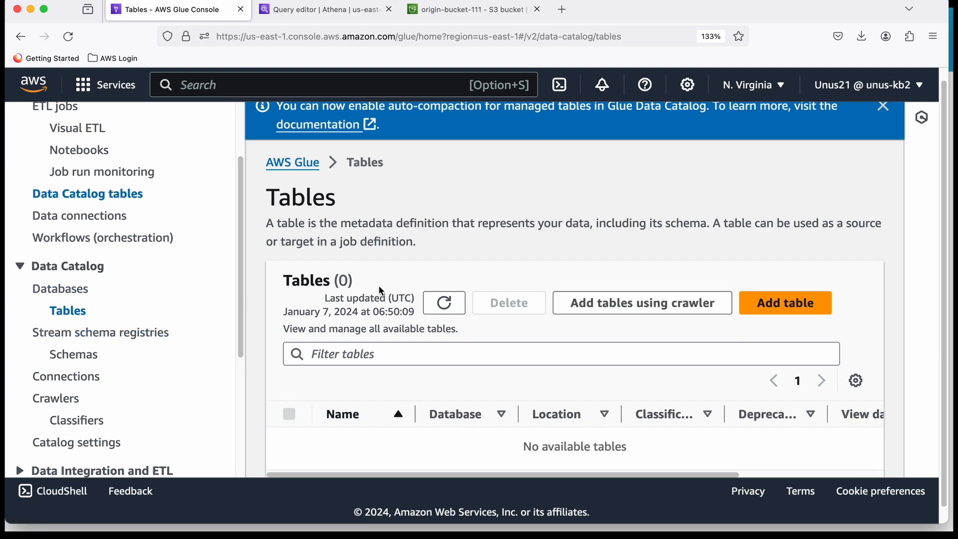
left_click(446, 304)
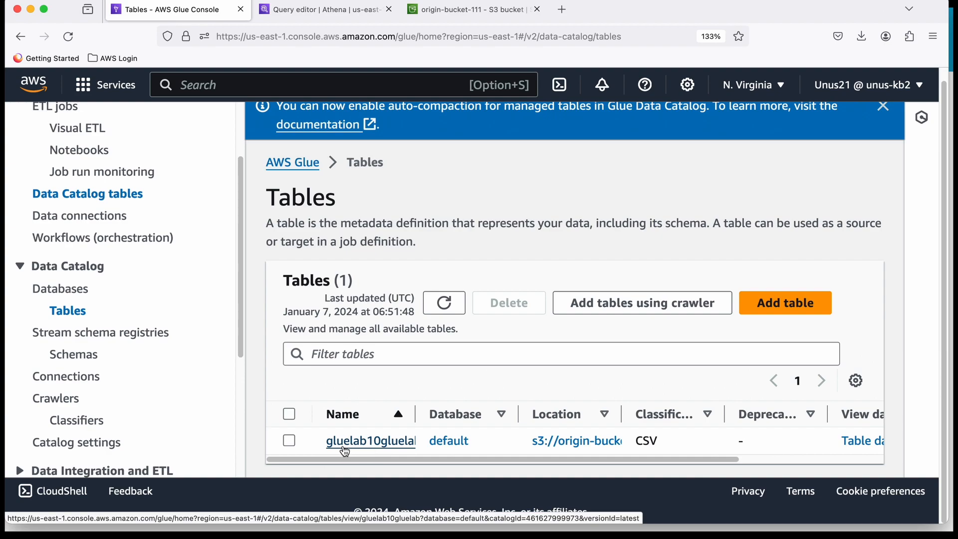
left_click(372, 446)
scroll(555, 364, "down", 10)
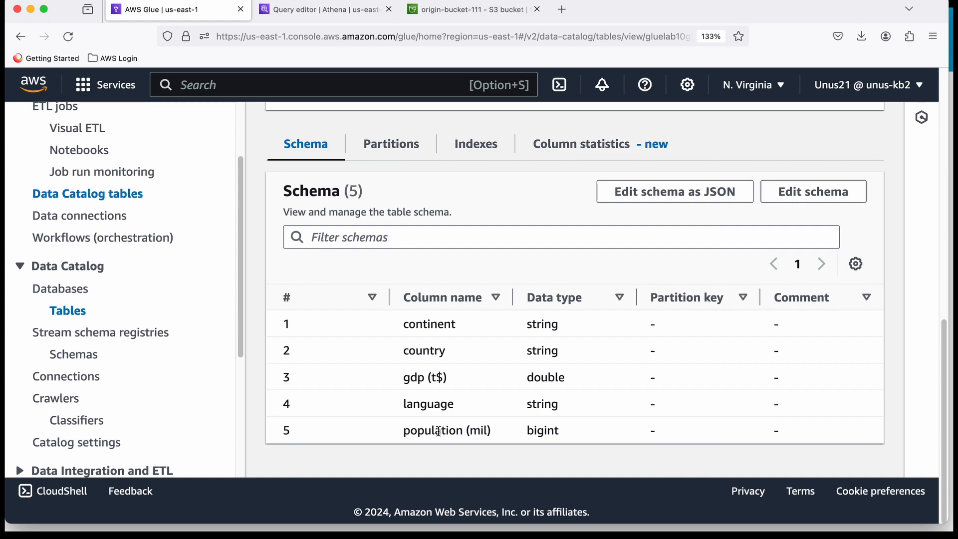
- Compare the table's schema with the header row of the source file countries-data.csv
key("super+Tab")
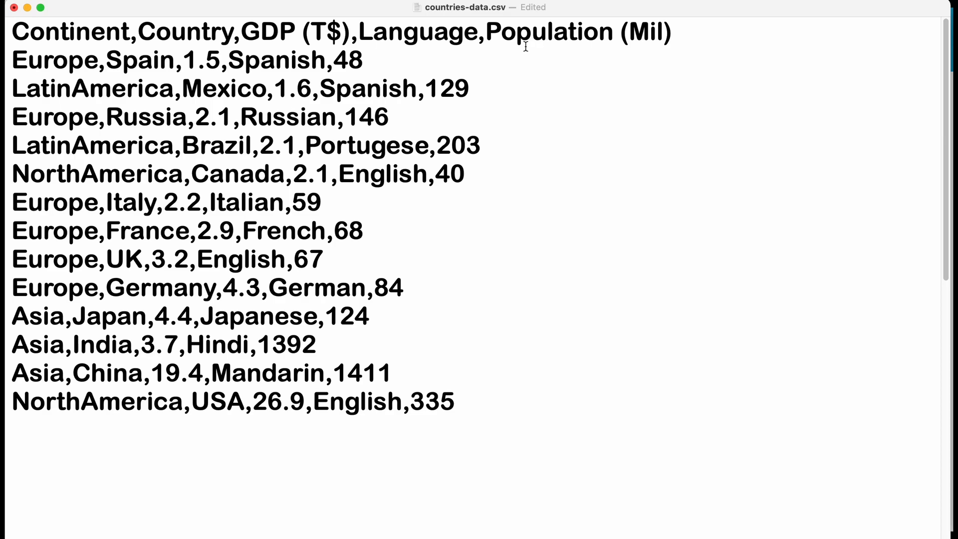
left_click(27, 8)
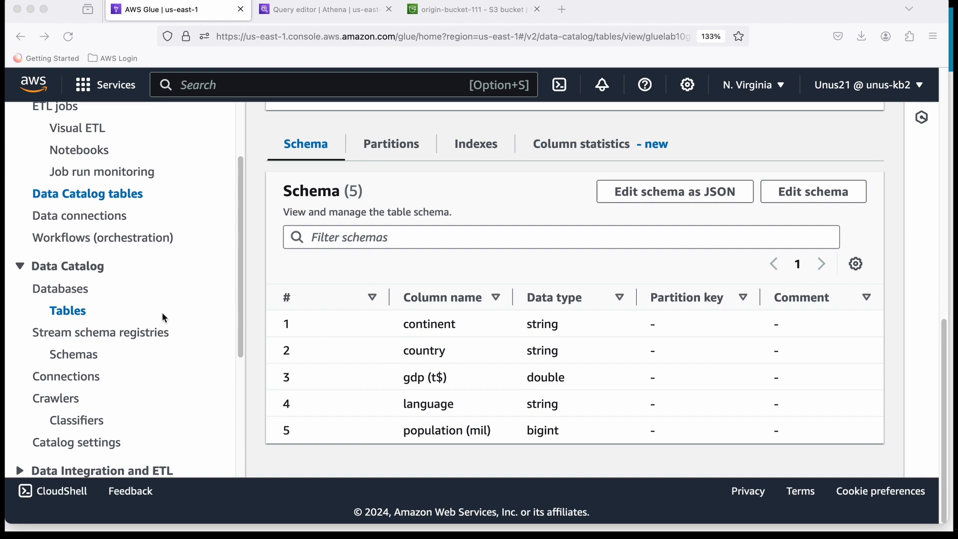
scroll(161, 315, "up", 2)
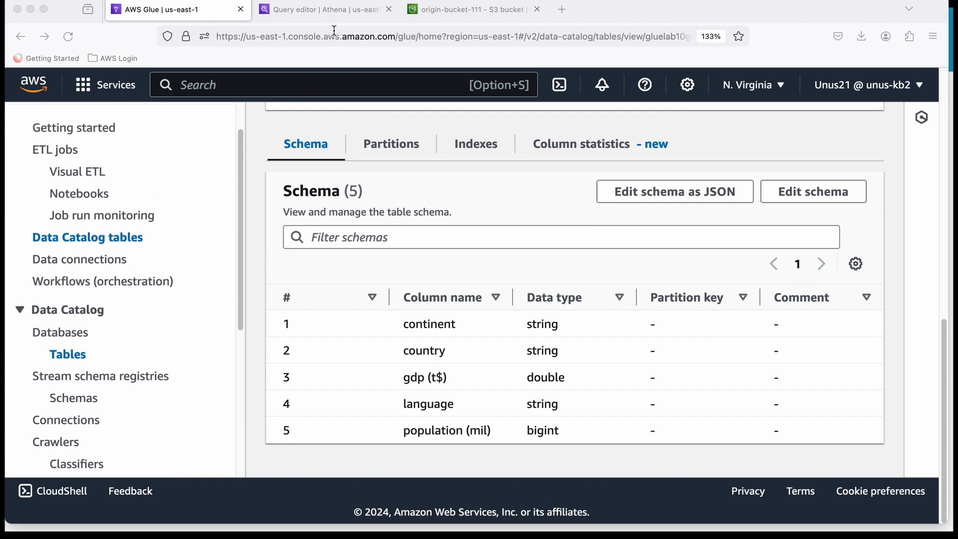
- Switch to the Amazon Athena query editor and bring up its data source settings
left_click(344, 12)
scroll(280, 247, "down", 1)
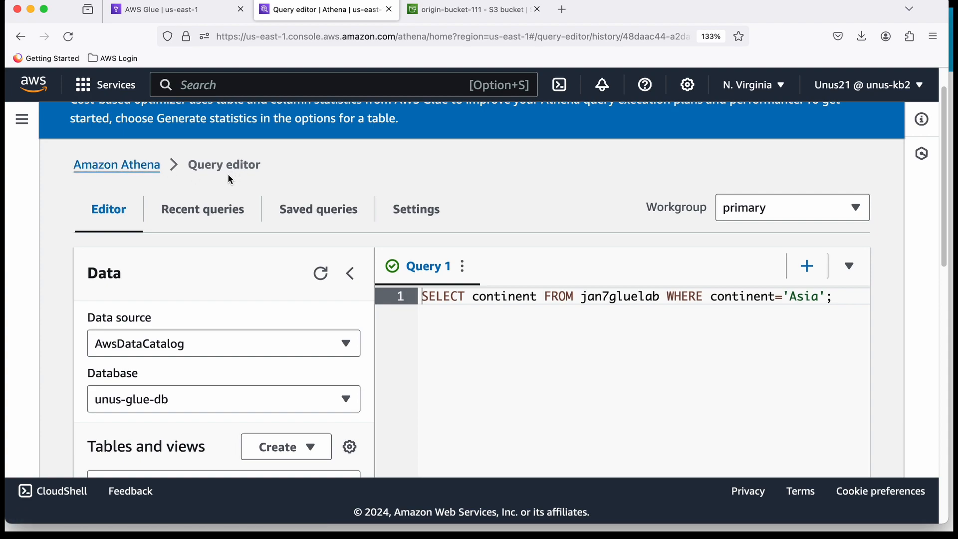
left_click(31, 134)
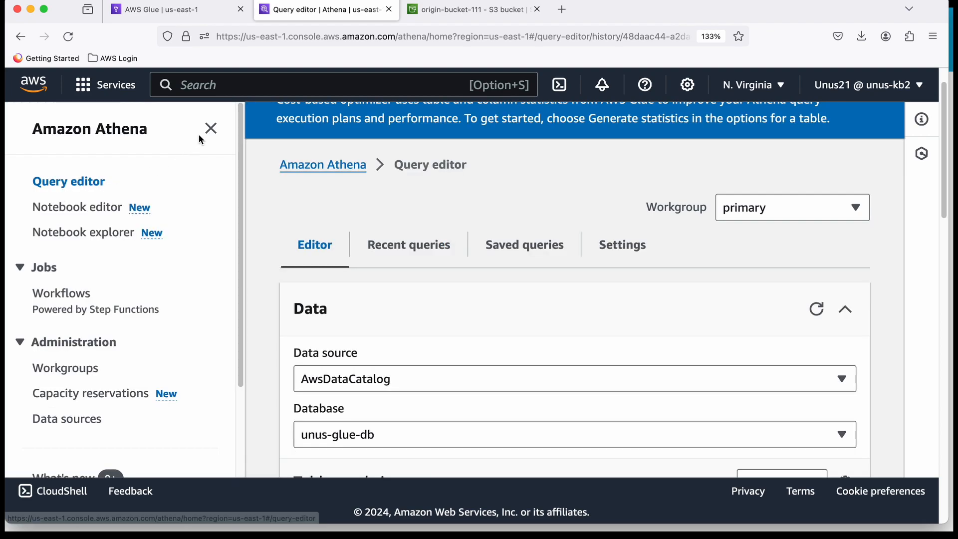
left_click(210, 128)
scroll(147, 257, "down", 2)
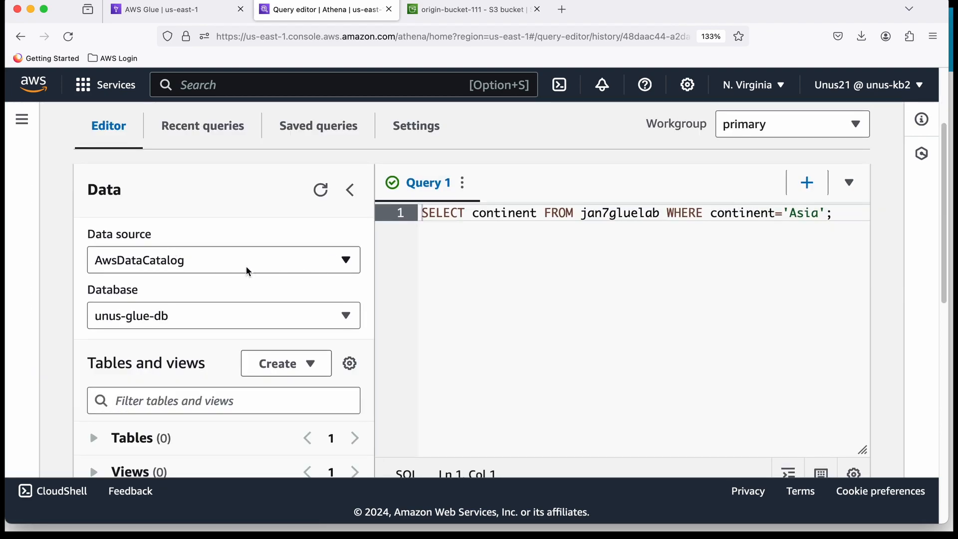
- Keep AwsDataCatalog as the query editor's data source and set the database to default
left_click(344, 261)
left_click(267, 241)
scroll(240, 272, "down", 1)
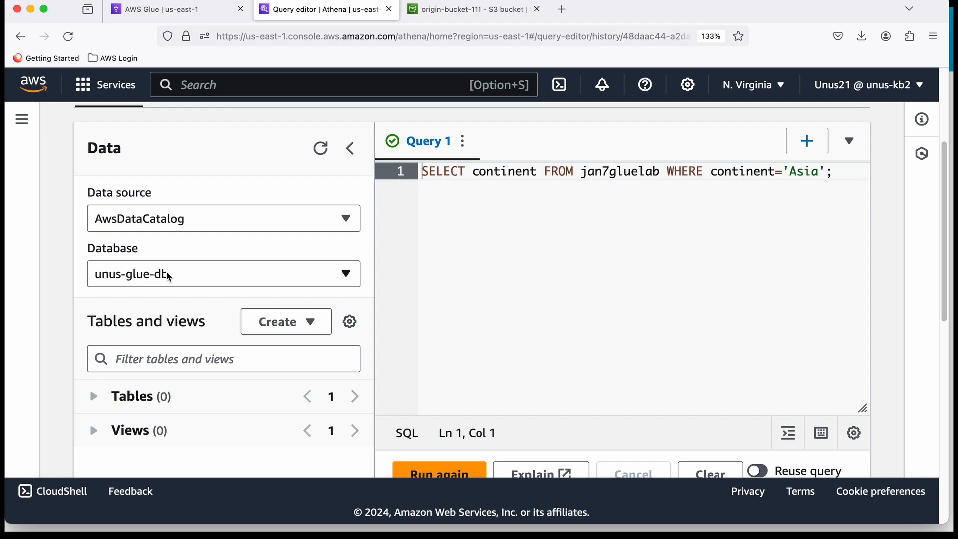
left_click(348, 277)
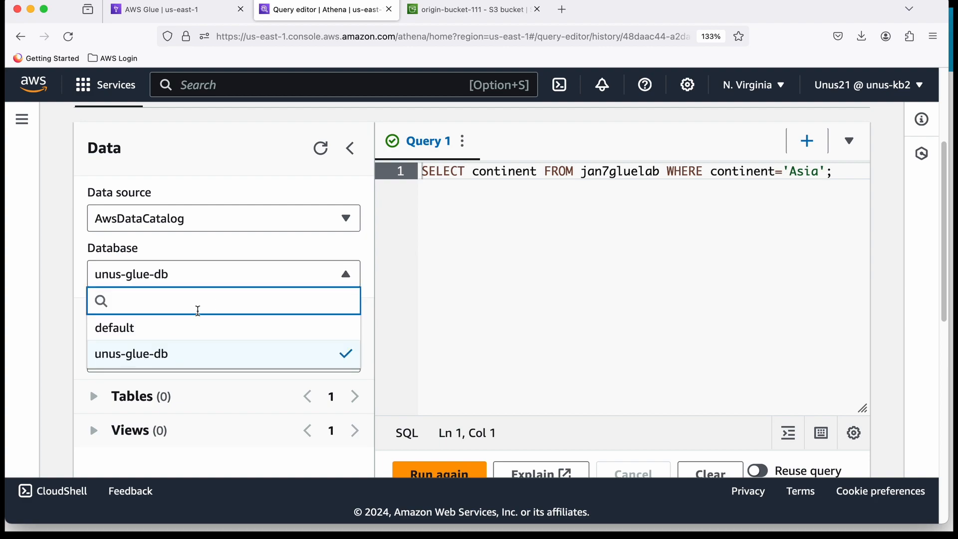
left_click(132, 330)
scroll(142, 285, "down", 2)
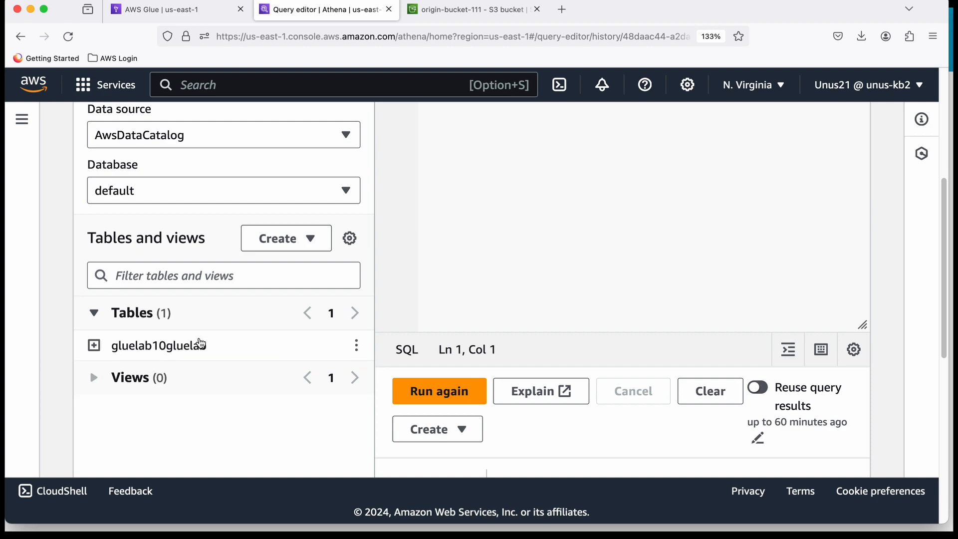
scroll(157, 364, "down", 1)
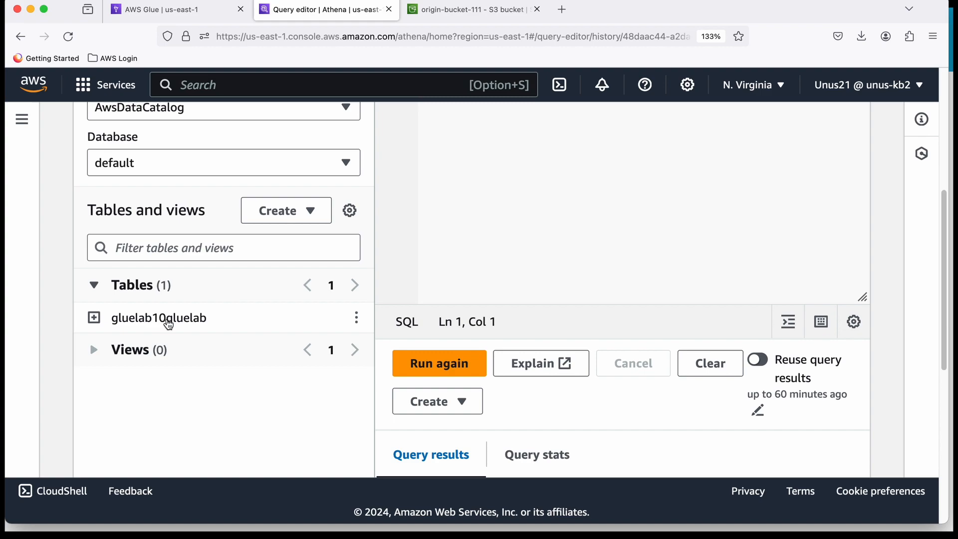
- Replace the existing query with SELECT * FROM gluelab10gluelab; and run it
scroll(190, 359, "up", 3)
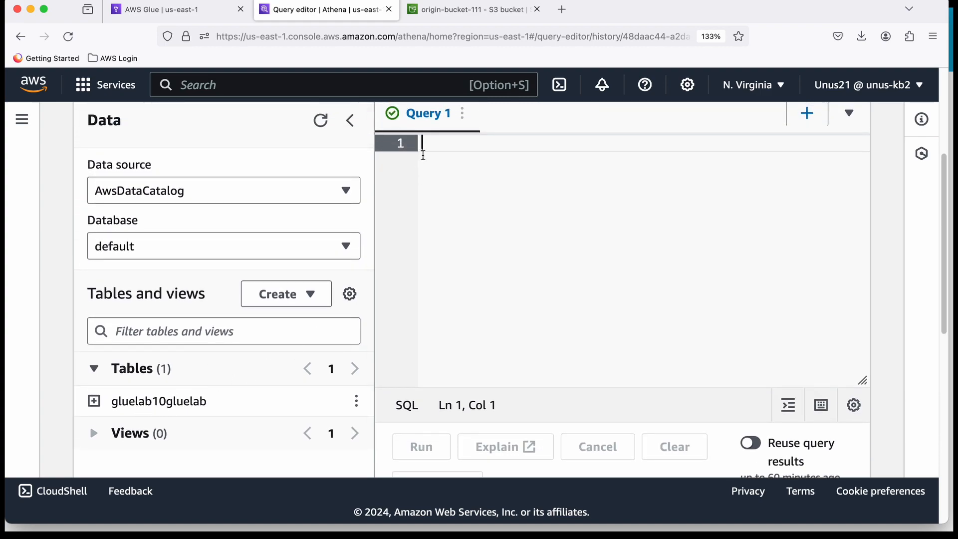
type("SELECT * FROM gluelab10;")
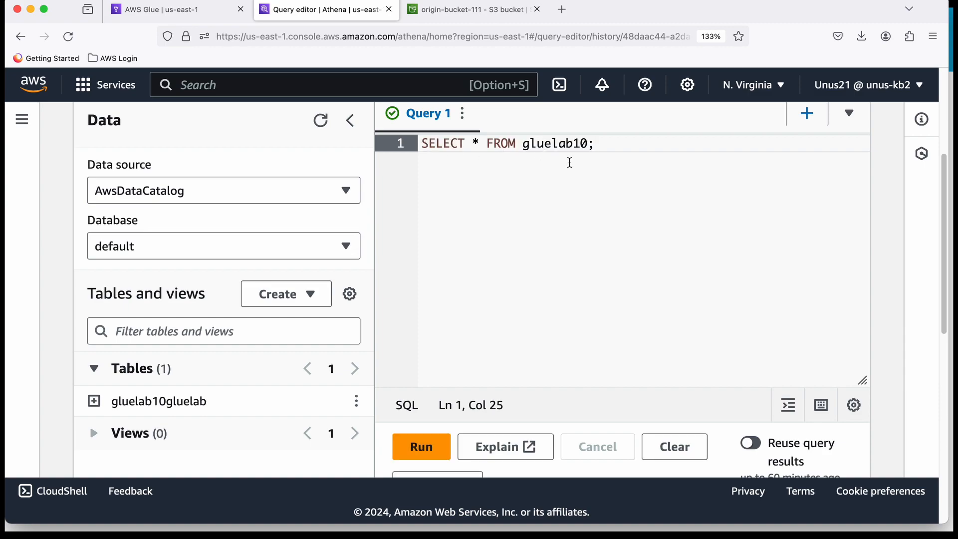
key("Left")
type("gluelab")
scroll(614, 239, "down", 3)
left_click(441, 341)
scroll(428, 350, "down", 2)
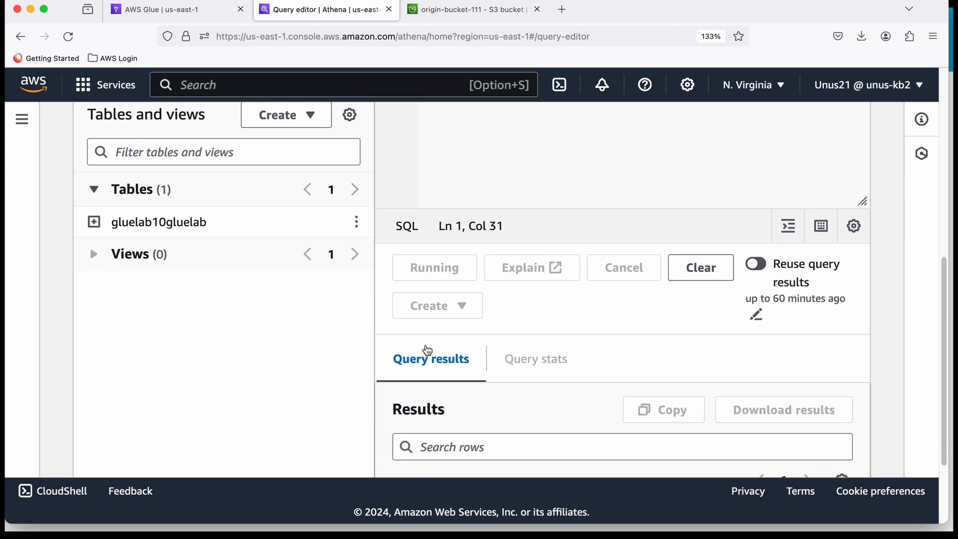
- Examine the rows that the query on gluelab10gluelab returns
scroll(428, 351, "down", 3)
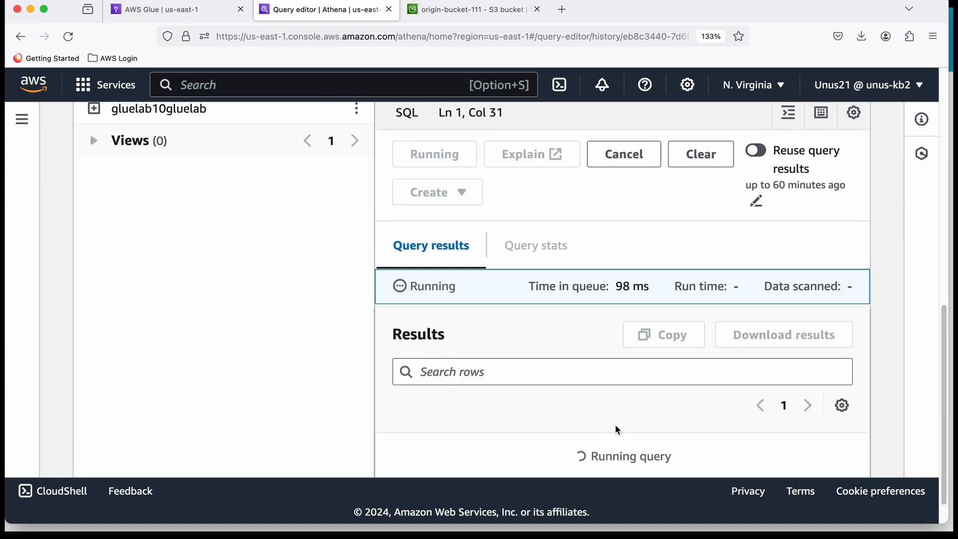
scroll(628, 438, "down", 2)
scroll(627, 437, "down", 4)
scroll(524, 347, "down", 1)
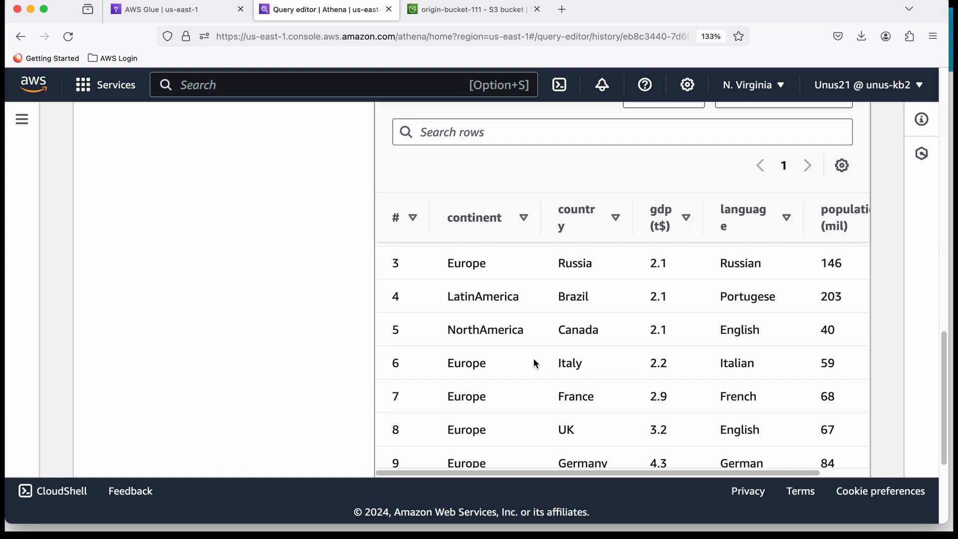
scroll(534, 358, "down", 3)
scroll(534, 358, "up", 1)
scroll(534, 358, "up", 12)
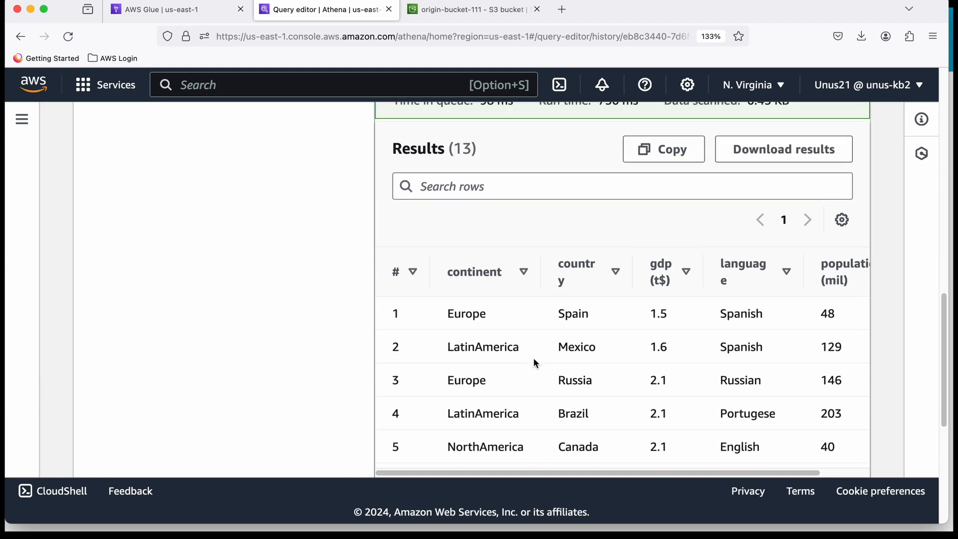
- Add the condition WHERE continent='Asia' to the gluelab10gluelab query
scroll(535, 359, "up", 2)
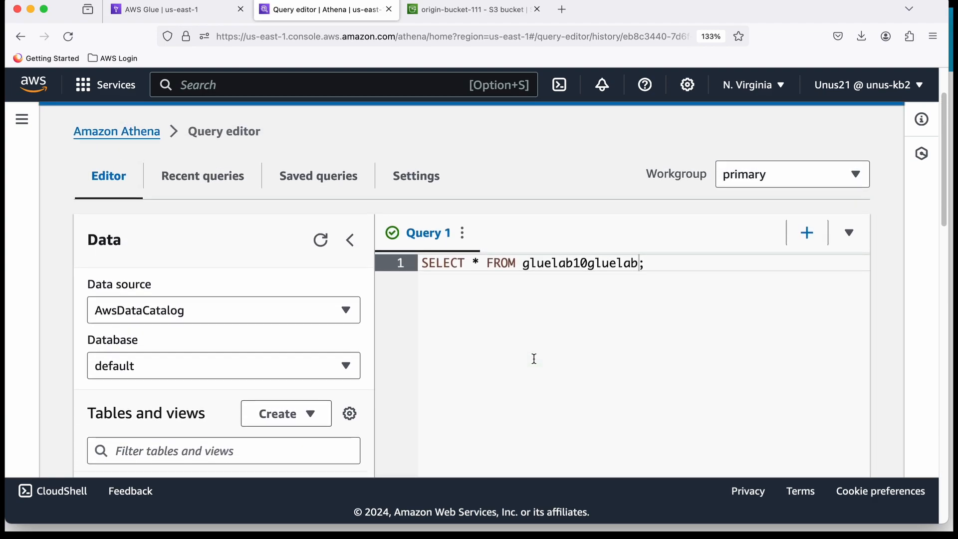
left_click(644, 263)
type("WHERE ")
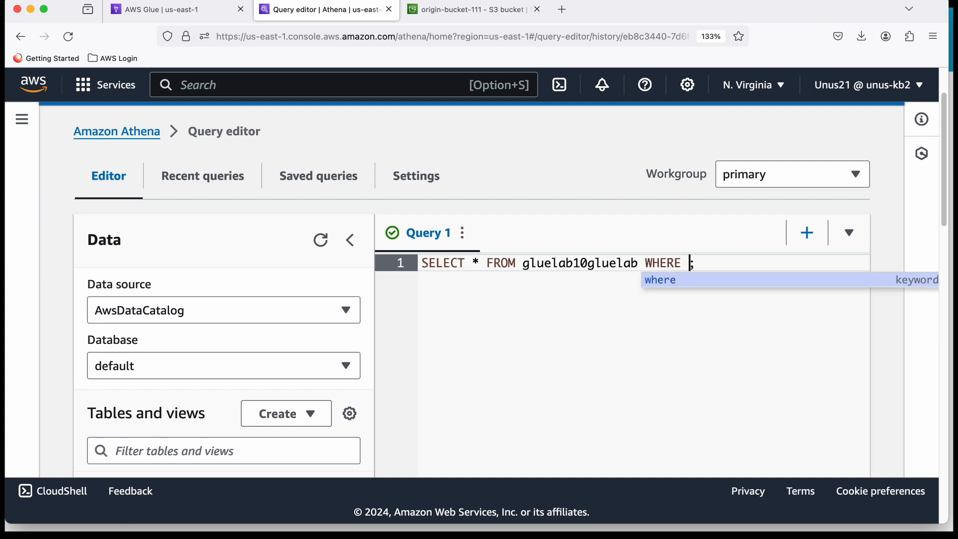
type("count")
key("BackSpace")
key("BackSpace")
key("BackSpace")
type("n")
left_click(706, 282)
type("=")
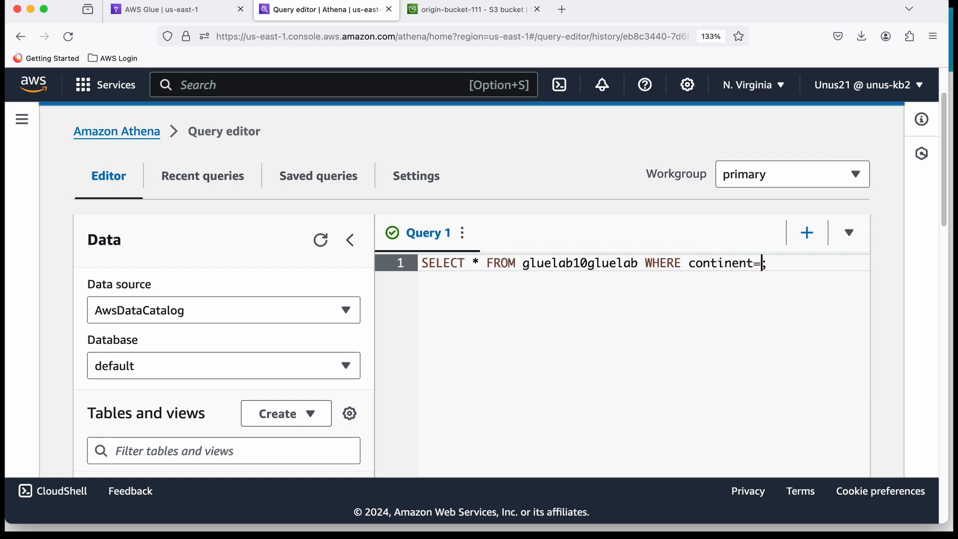
type("'Asia")
- Run the query filtered on the Asia continent and review its result rows
scroll(696, 287, "down", 3)
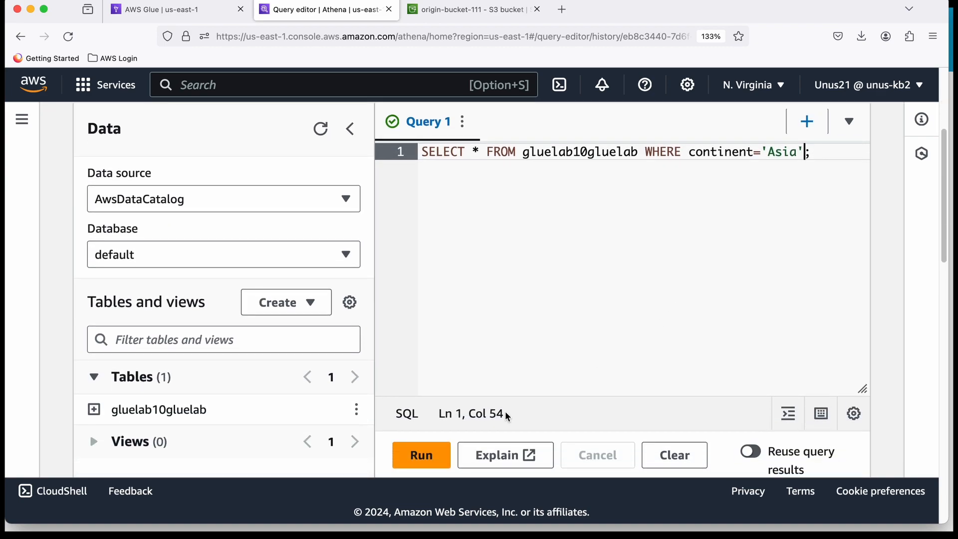
left_click(432, 459)
scroll(620, 368, "down", 10)
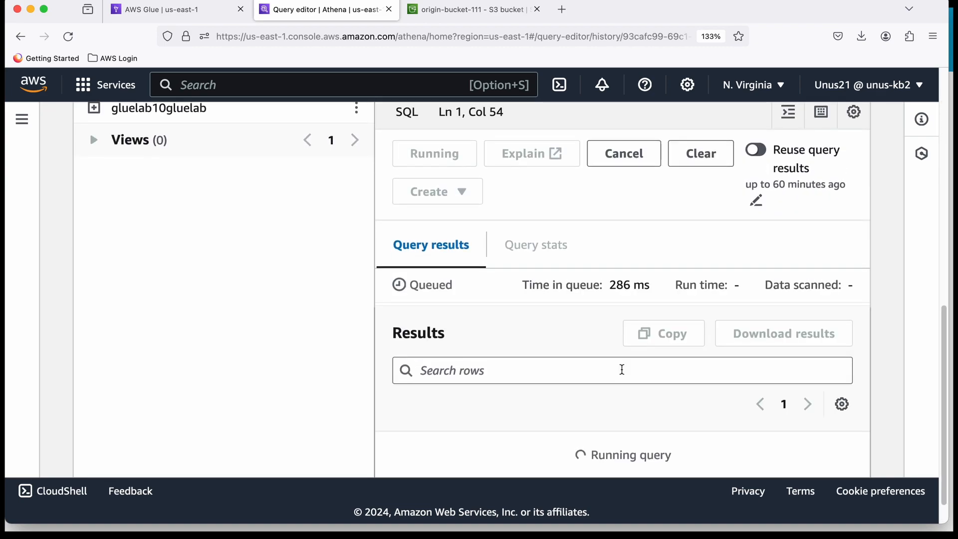
scroll(534, 403, "down", 3)
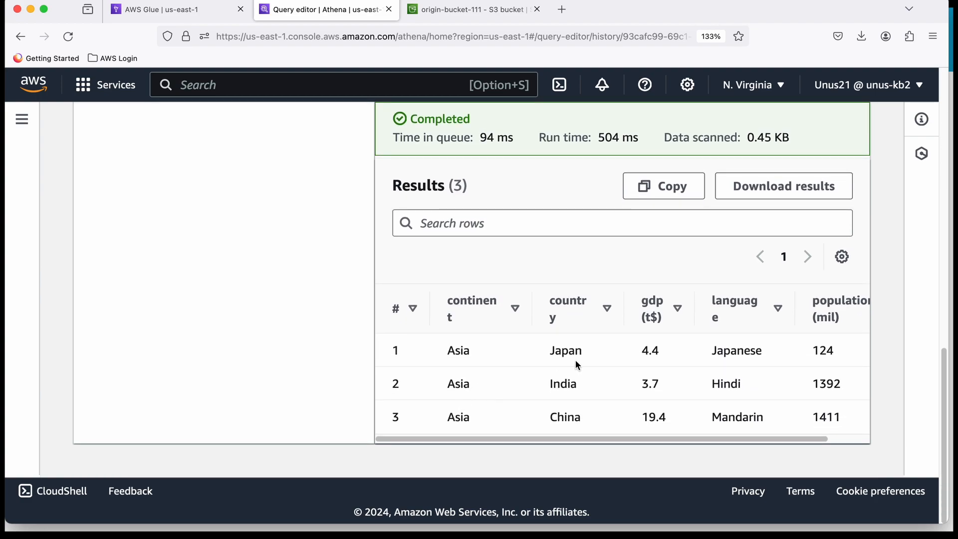
scroll(566, 357, "up", 10)
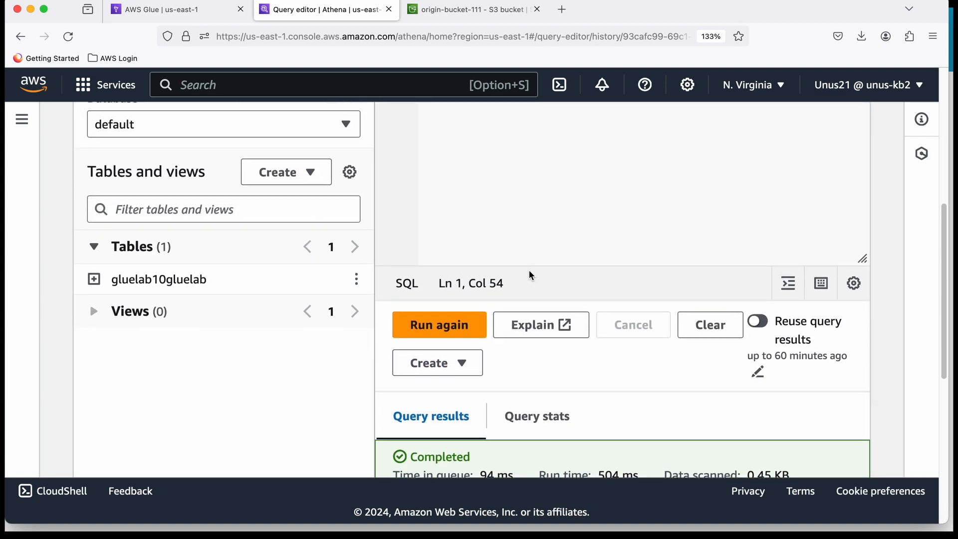